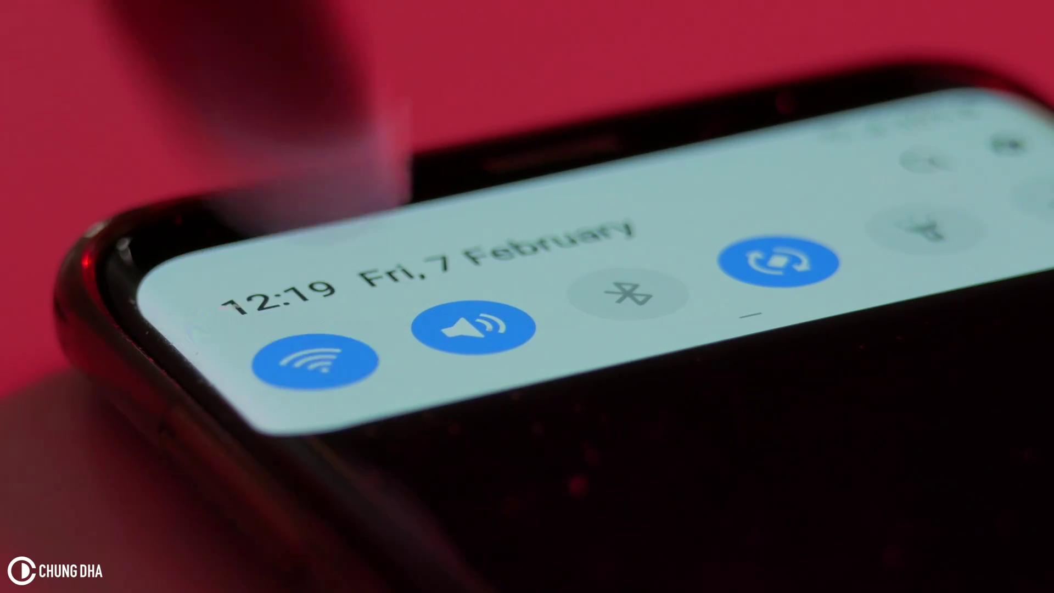
# - Preview the sequence from about two seconds, then park the playhead near 14:22
pyautogui.click(315, 360)
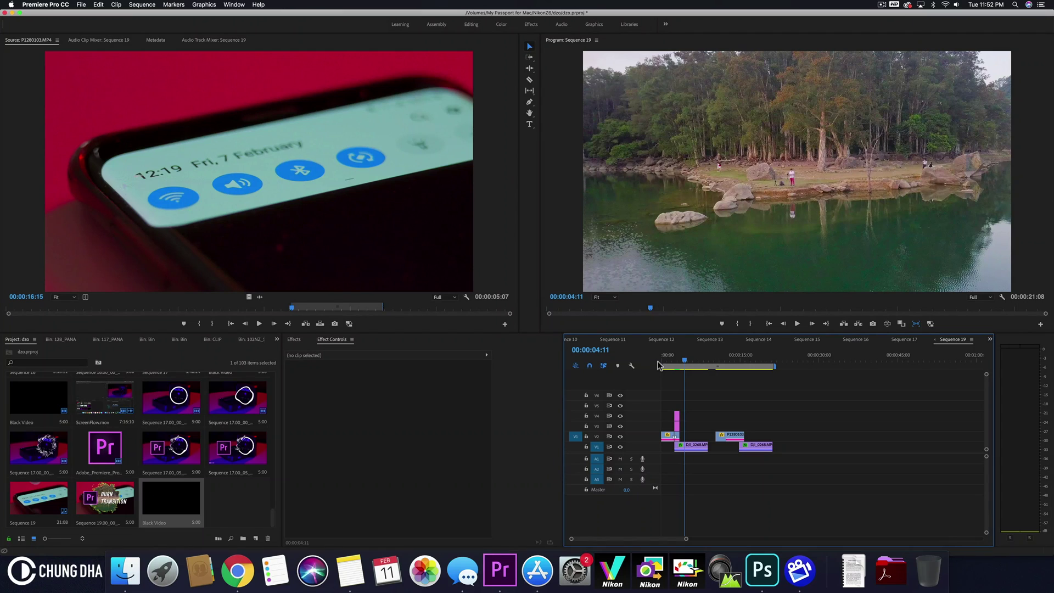
pyautogui.click(673, 358)
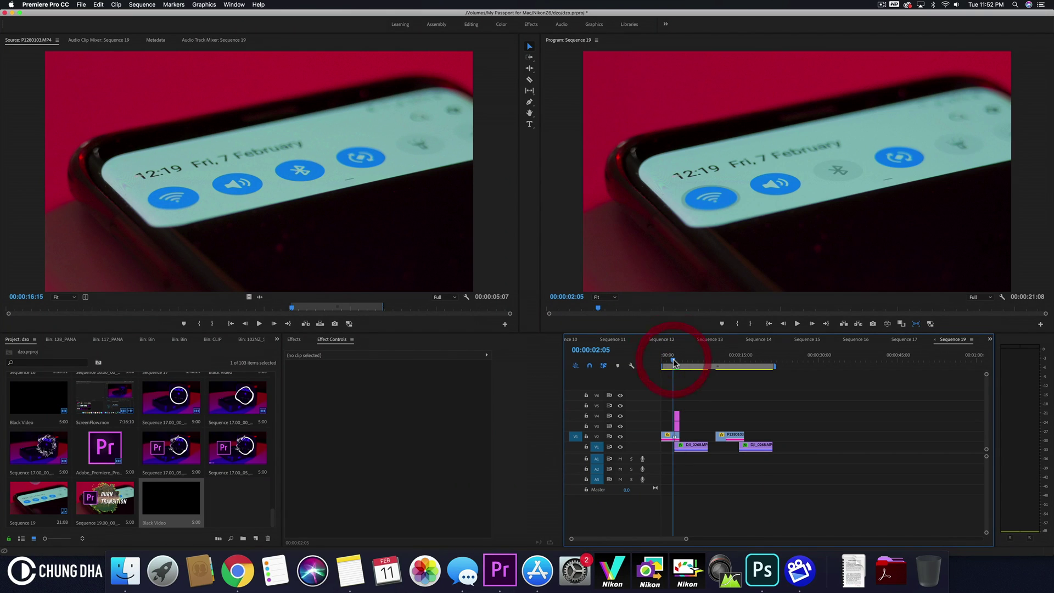
pyautogui.press('space')
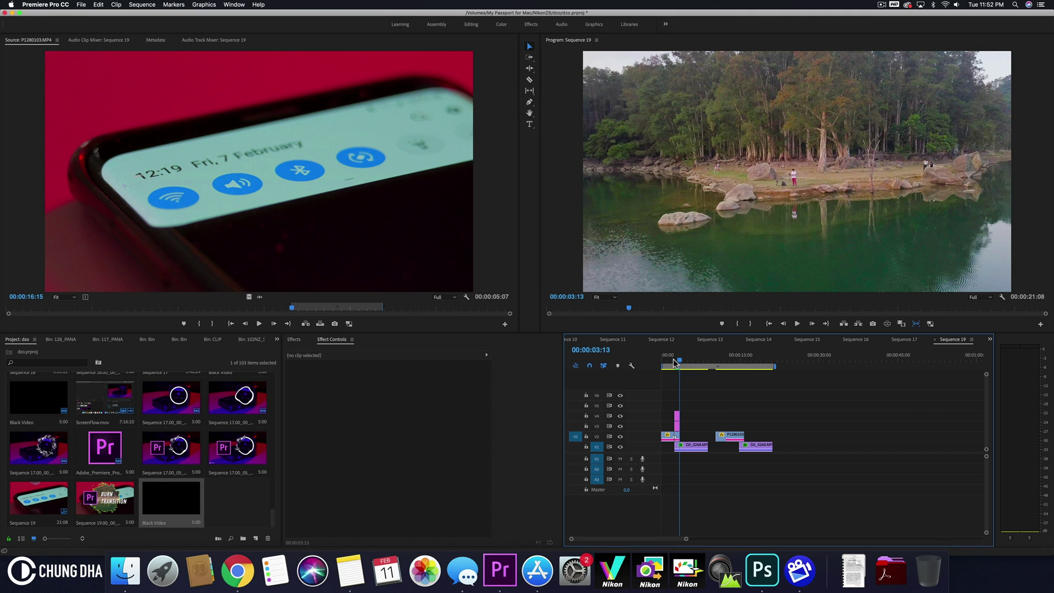
pyautogui.moveTo(674, 363); pyautogui.dragTo(741, 360)
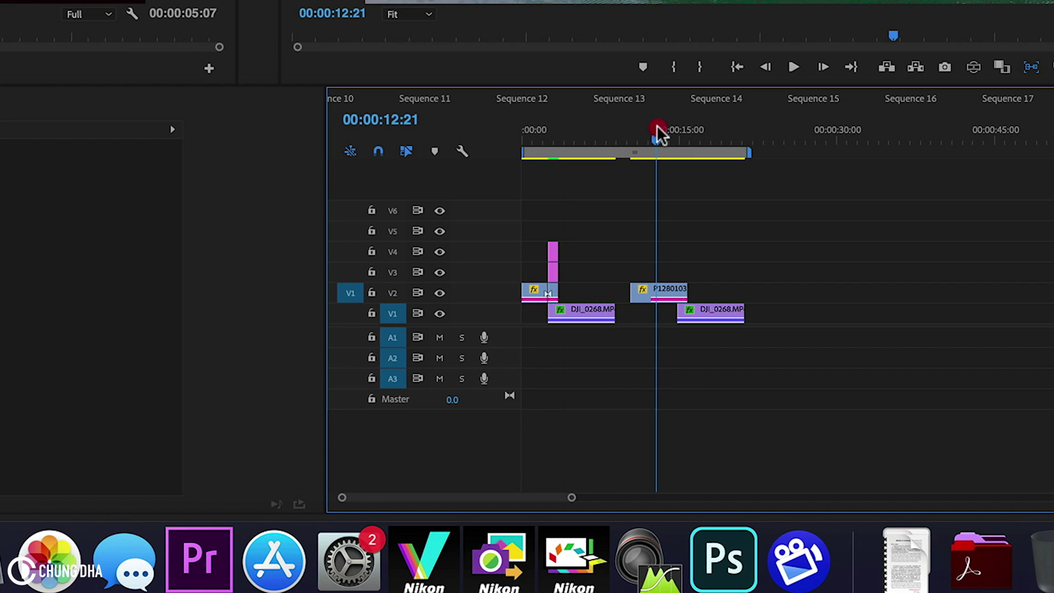
pyautogui.moveTo(681, 140); pyautogui.dragTo(678, 140)
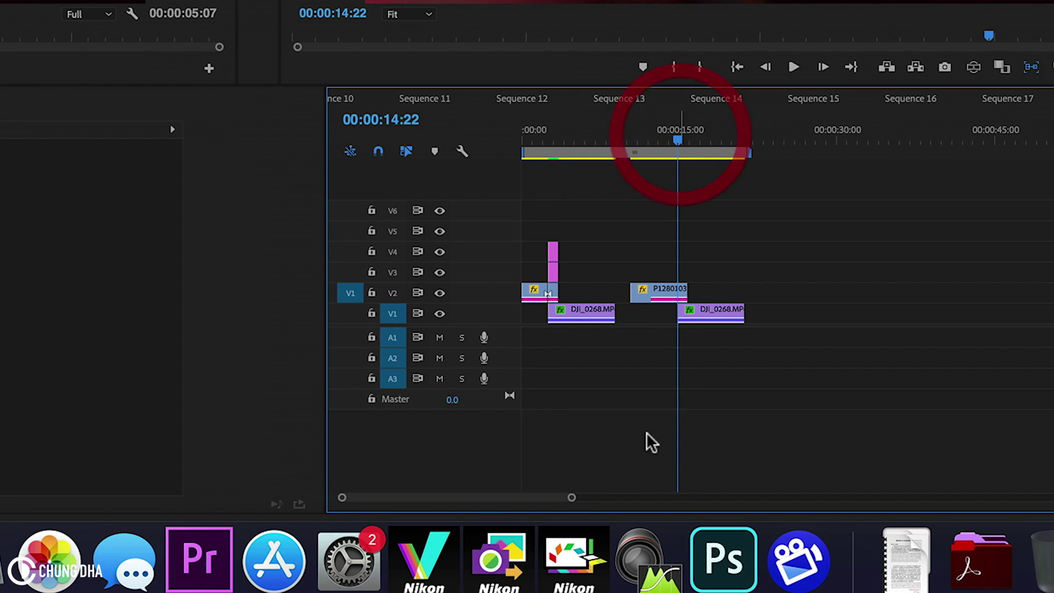
# - Zoom the timeline and split P1280103.MP4 at the 00:00:14:22 edit point
pyautogui.moveTo(574, 497); pyautogui.dragTo(499, 497)
pyautogui.click(865, 297)
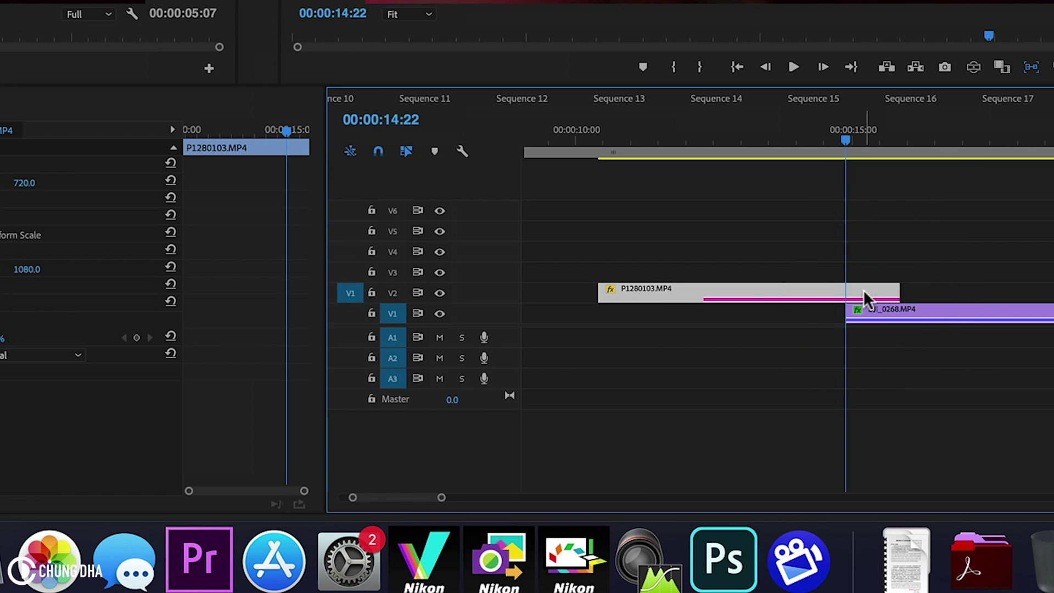
pyautogui.press('Up')
pyautogui.press('Down')
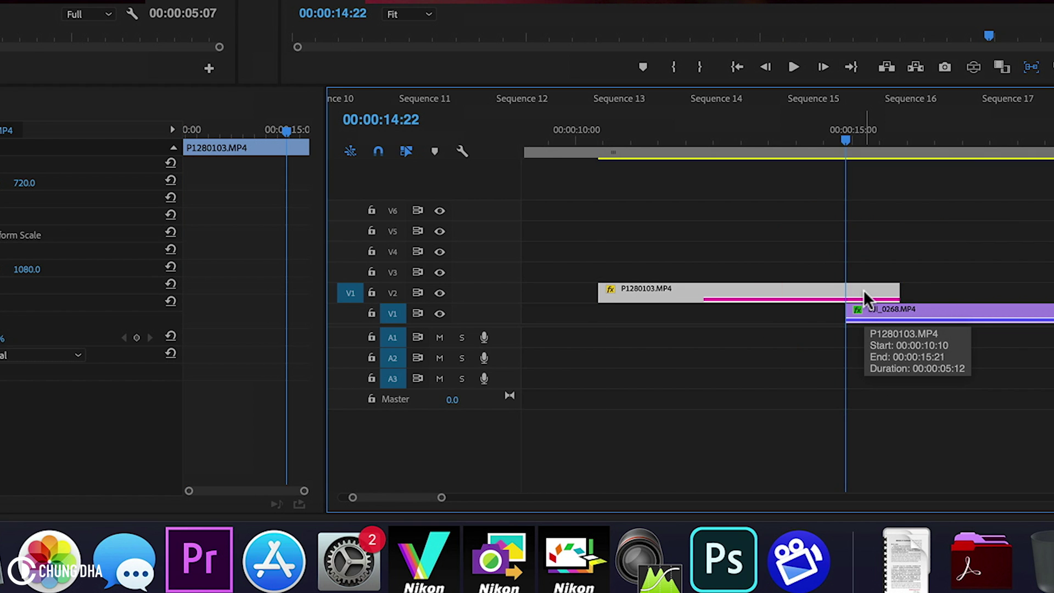
pyautogui.click(863, 289)
pyautogui.press('super+k')
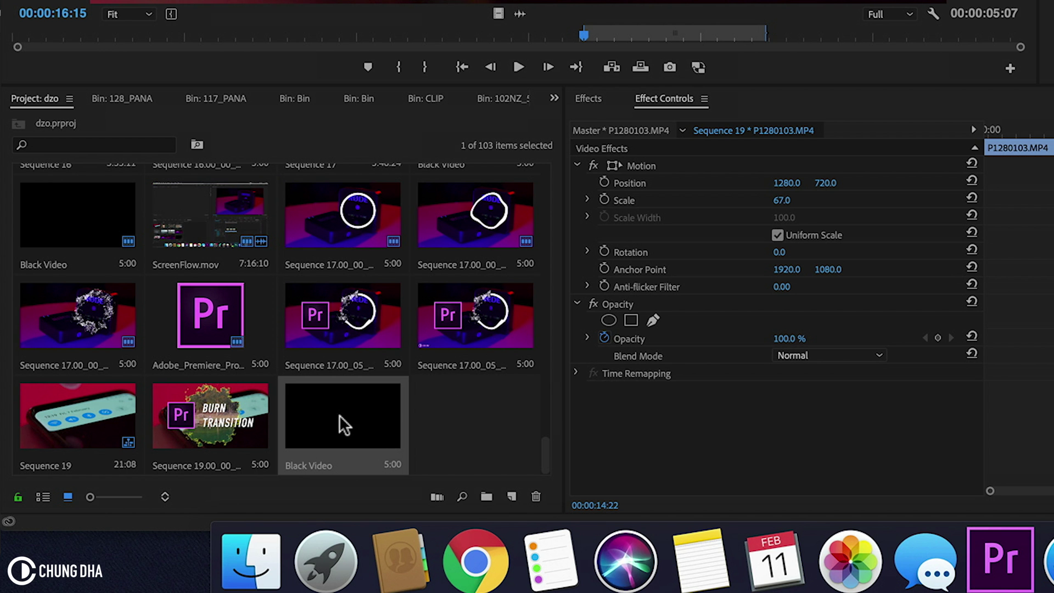
# - Create a Black Video item, place it on V3 at 14:22 and trim it to the short piece below
pyautogui.click(512, 495)
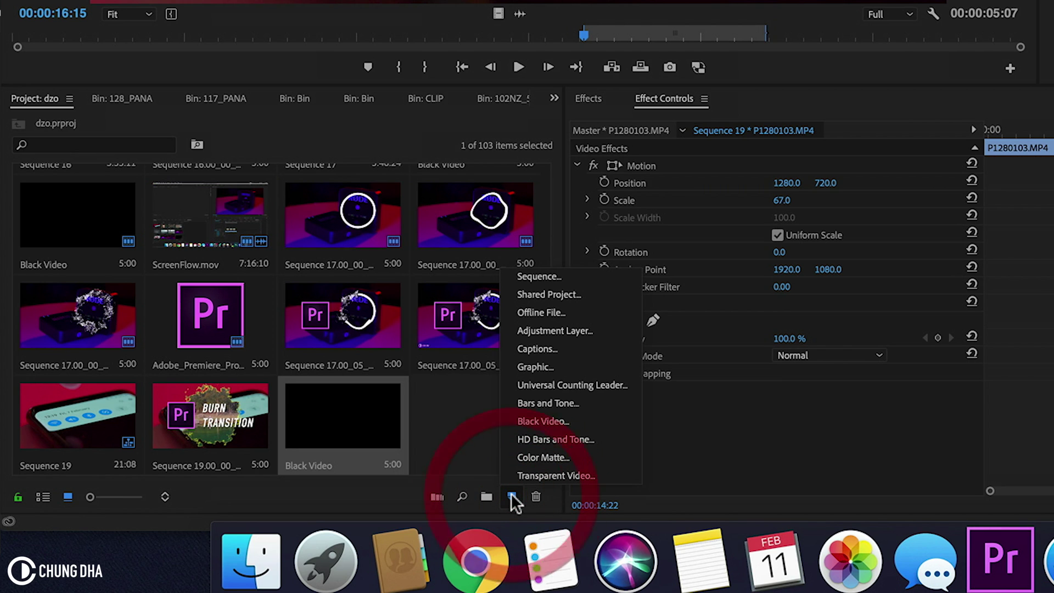
pyautogui.click(544, 421)
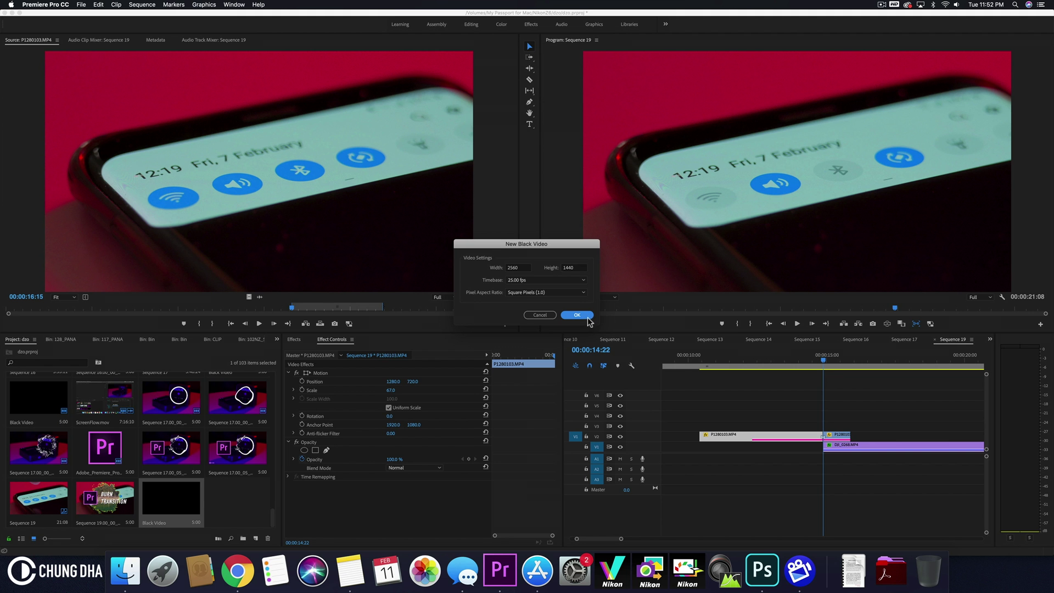
pyautogui.click(588, 310)
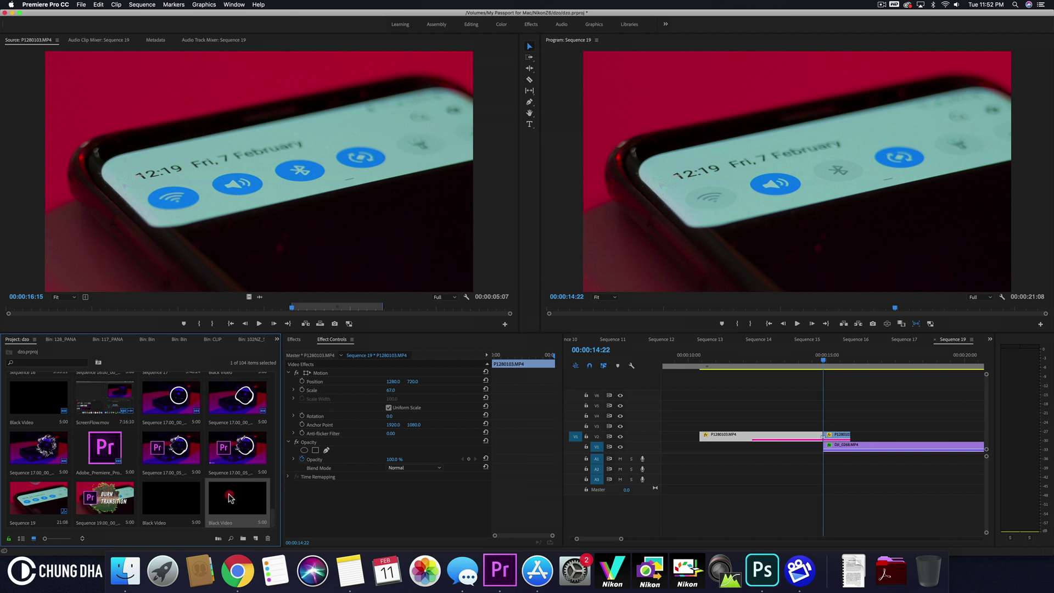
pyautogui.moveTo(230, 497); pyautogui.dragTo(823, 427)
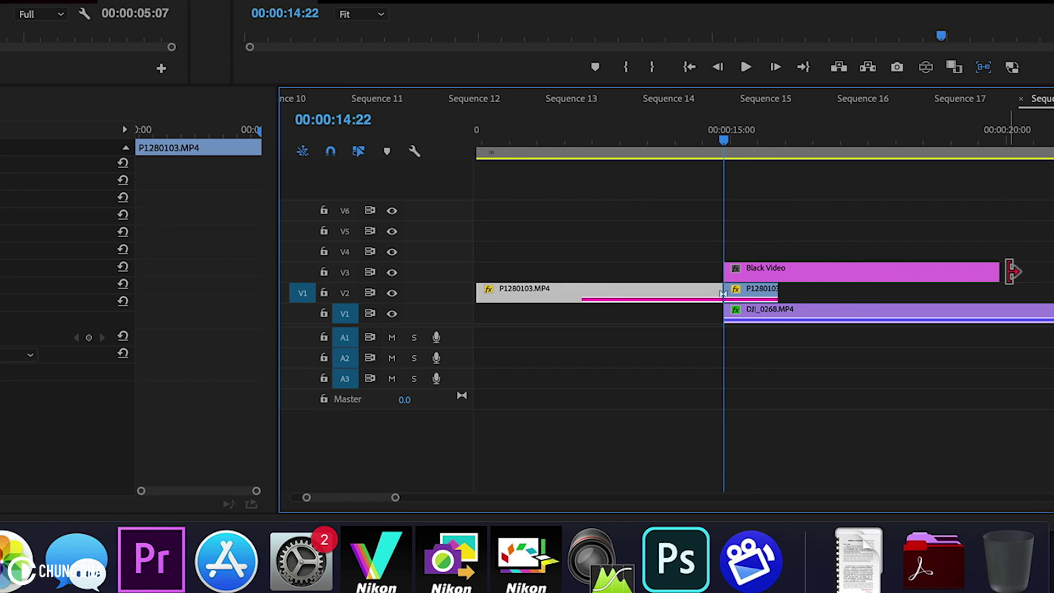
pyautogui.moveTo(1012, 271); pyautogui.dragTo(778, 272)
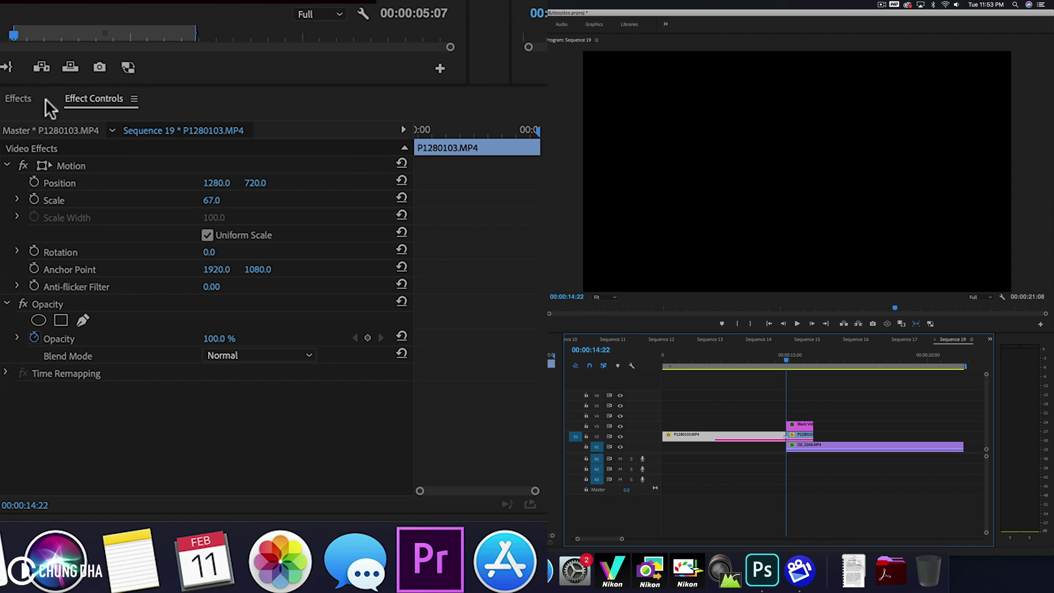
# - Apply the Circle effect from the Effects list to the V3 Black Video clip
pyautogui.click(18, 98)
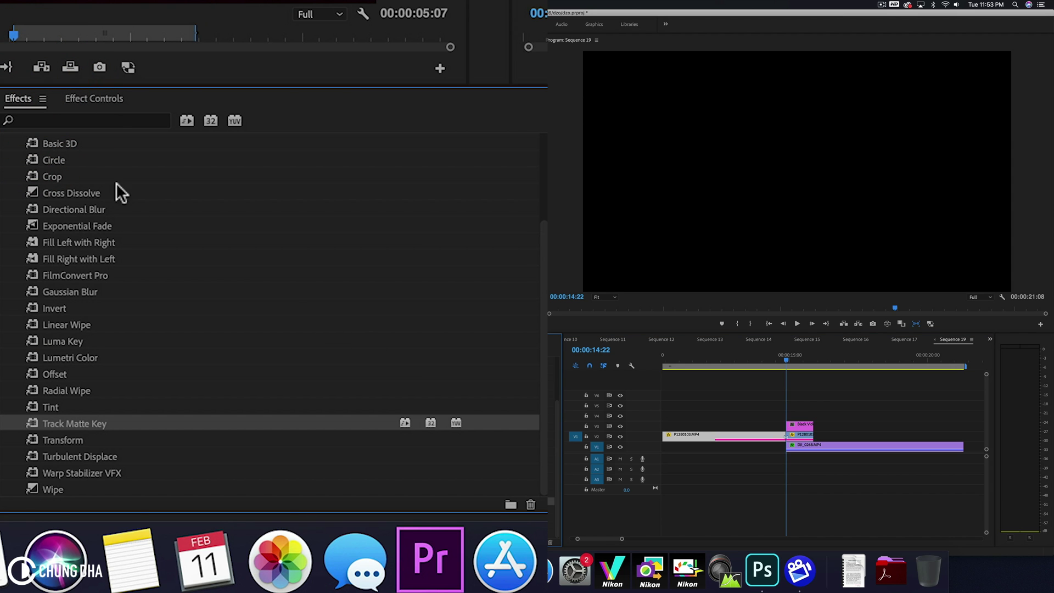
pyautogui.scroll(2, 150, 258)
pyautogui.scroll(2, 149, 258)
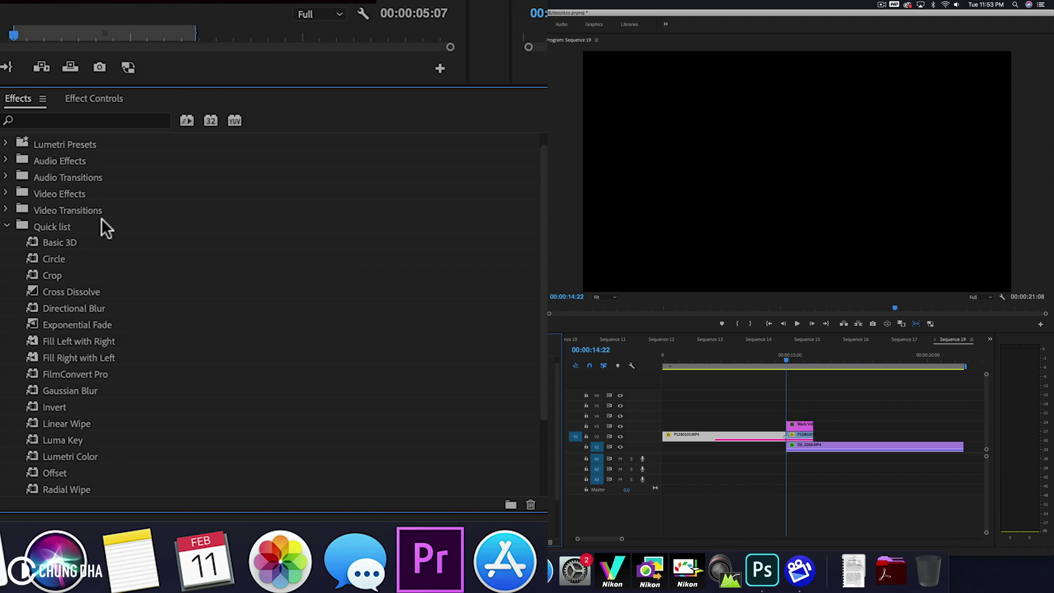
pyautogui.scroll(-3, 110, 271)
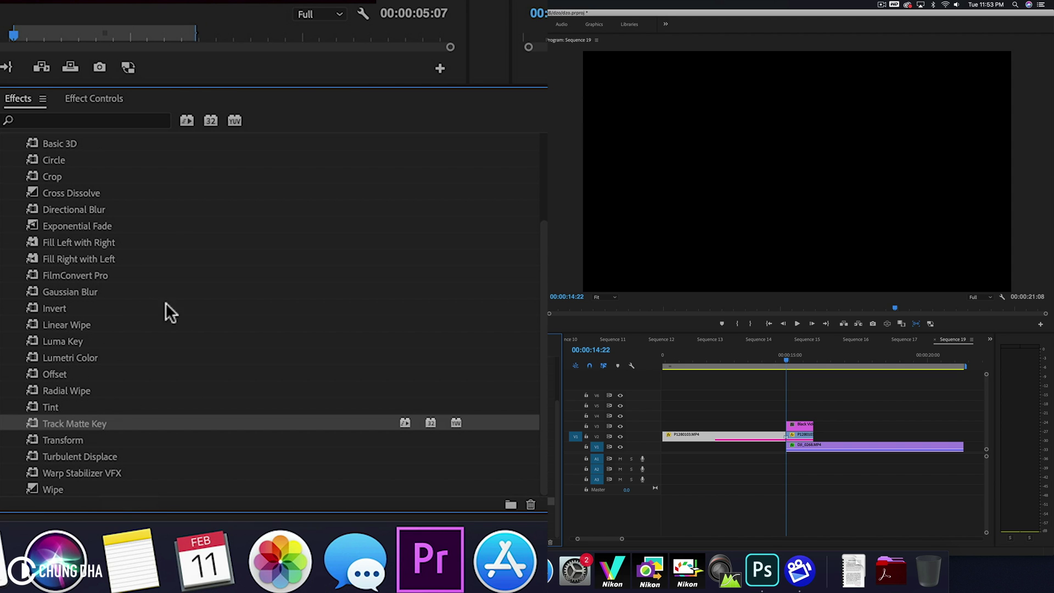
pyautogui.moveTo(56, 159); pyautogui.dragTo(810, 429)
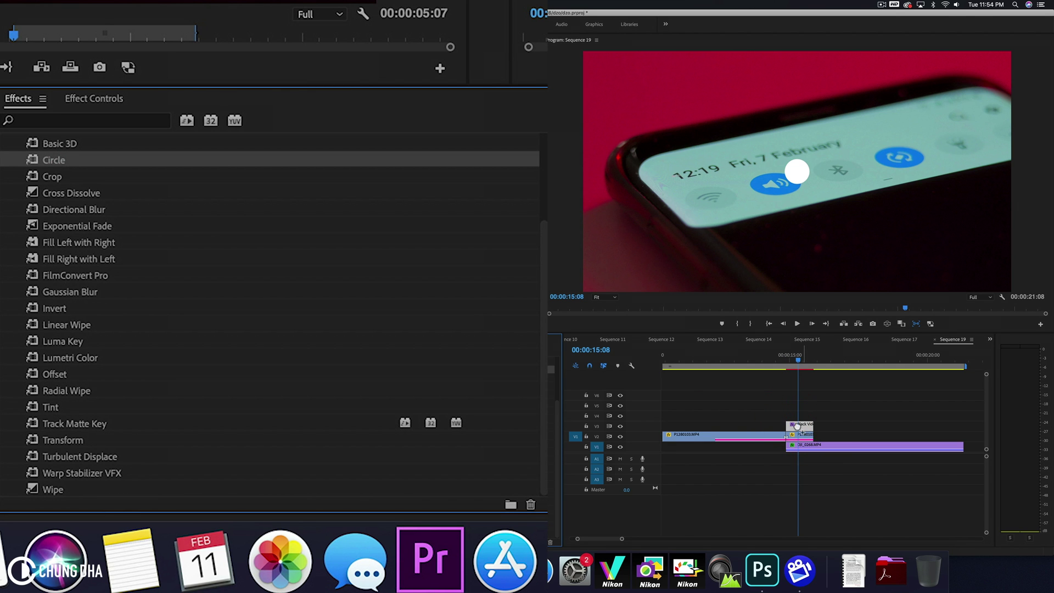
# - Set the Black Video clip's Scale to 120 in Effect Controls
pyautogui.click(90, 99)
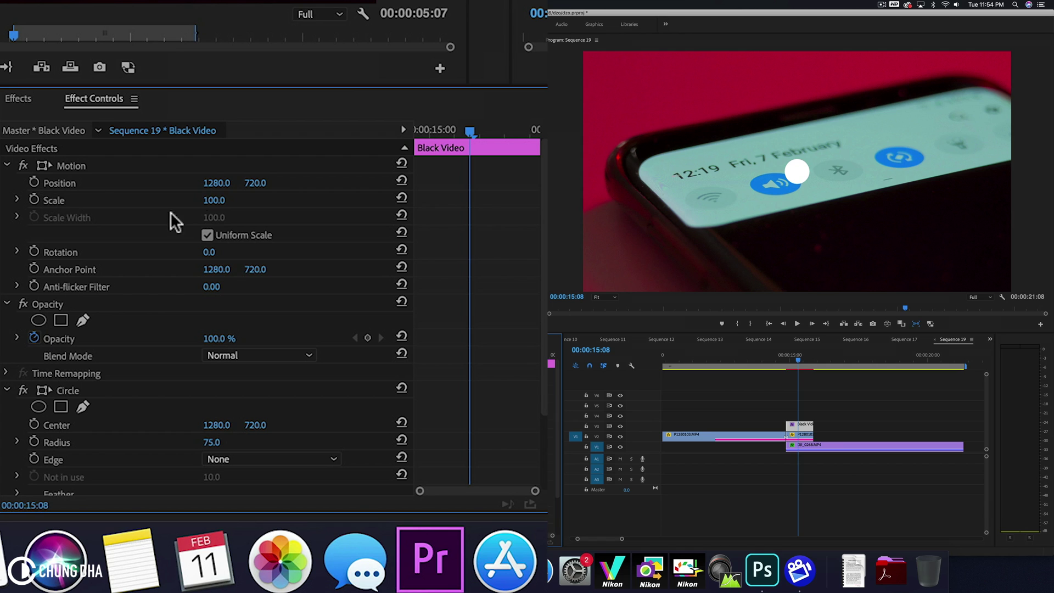
pyautogui.click(214, 200)
pyautogui.write('120')
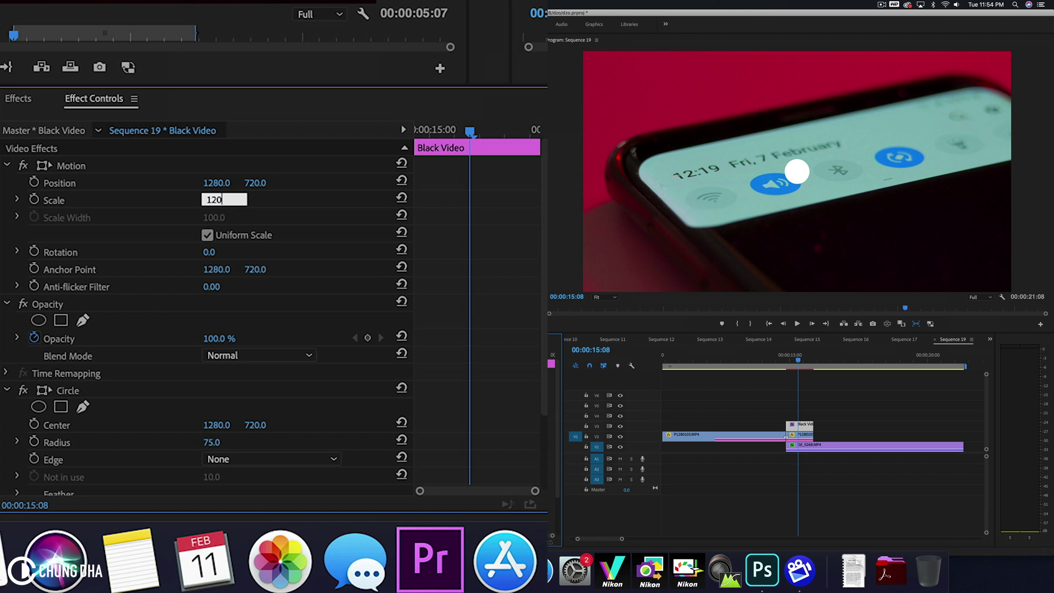
pyautogui.press('Return')
# - Keyframe the Circle Radius from 0 up to 1226 so it fills the frame
pyautogui.scroll(-4, 306, 239)
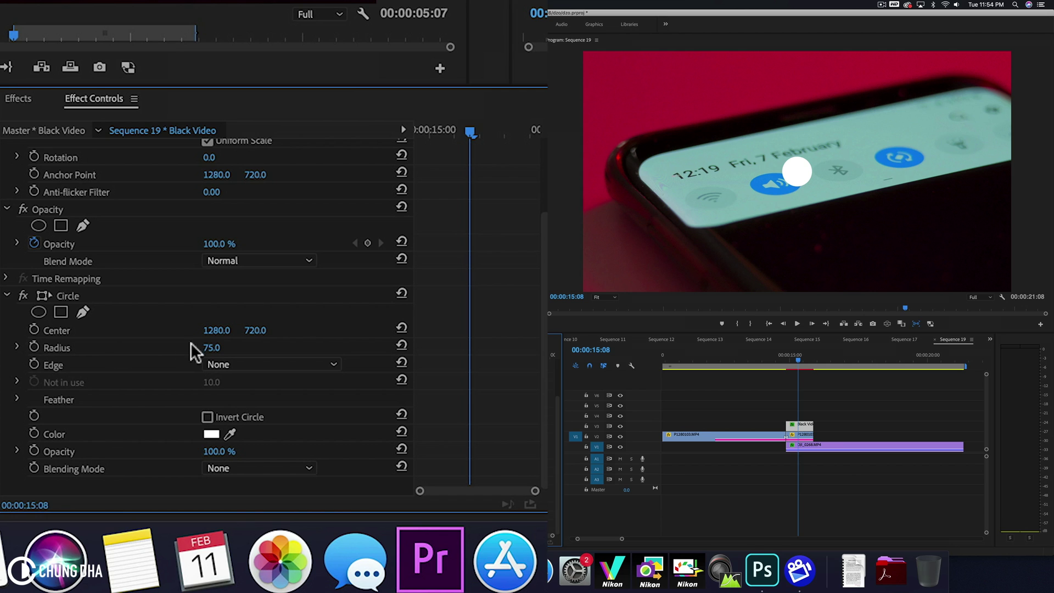
pyautogui.click(211, 348)
pyautogui.write('0')
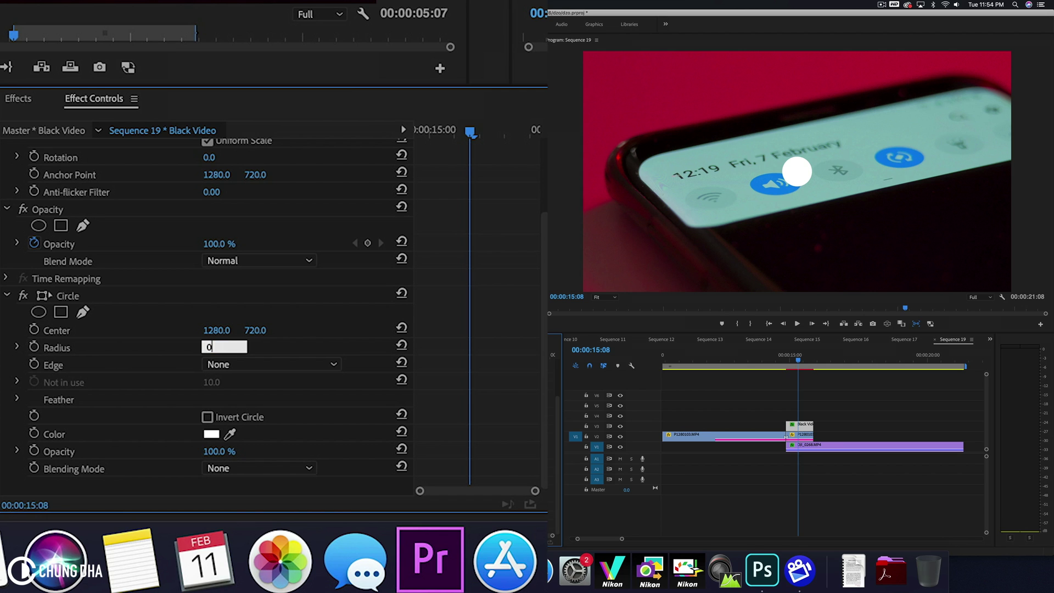
pyautogui.click(34, 347)
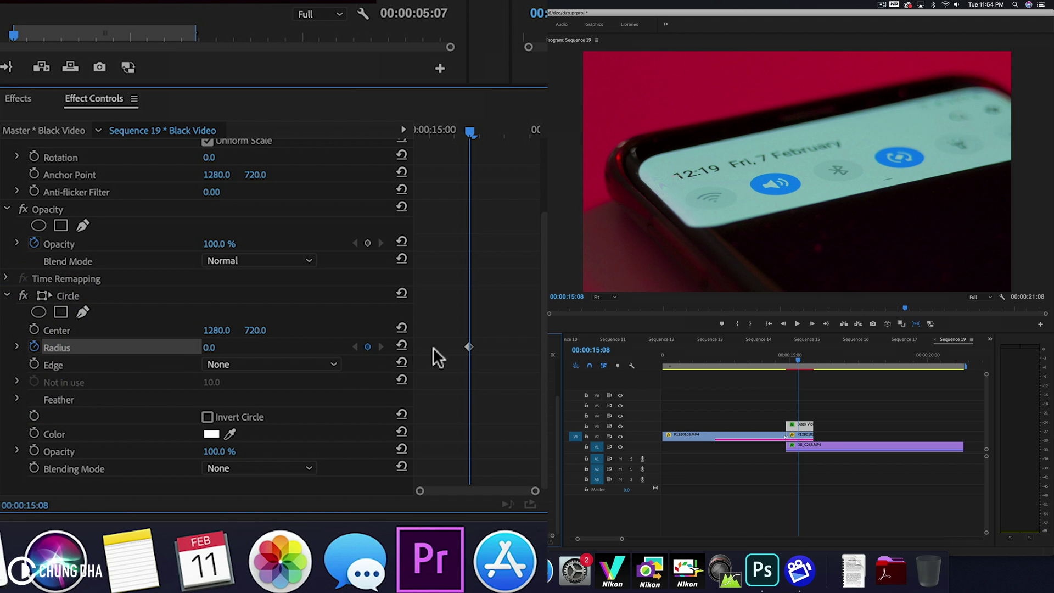
pyautogui.moveTo(469, 347); pyautogui.dragTo(885, 347)
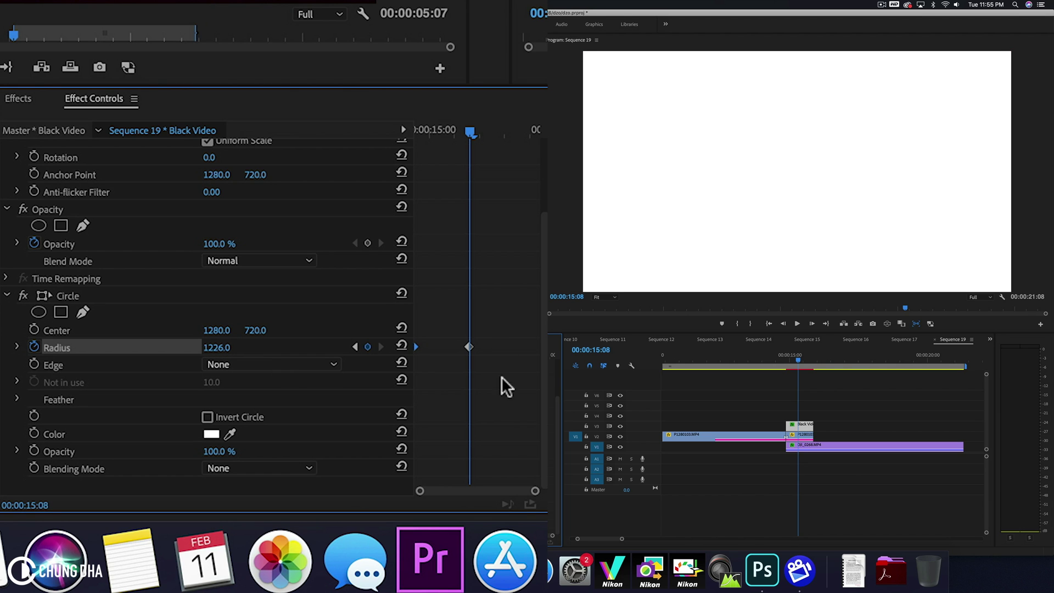
pyautogui.moveTo(469, 346); pyautogui.dragTo(571, 467)
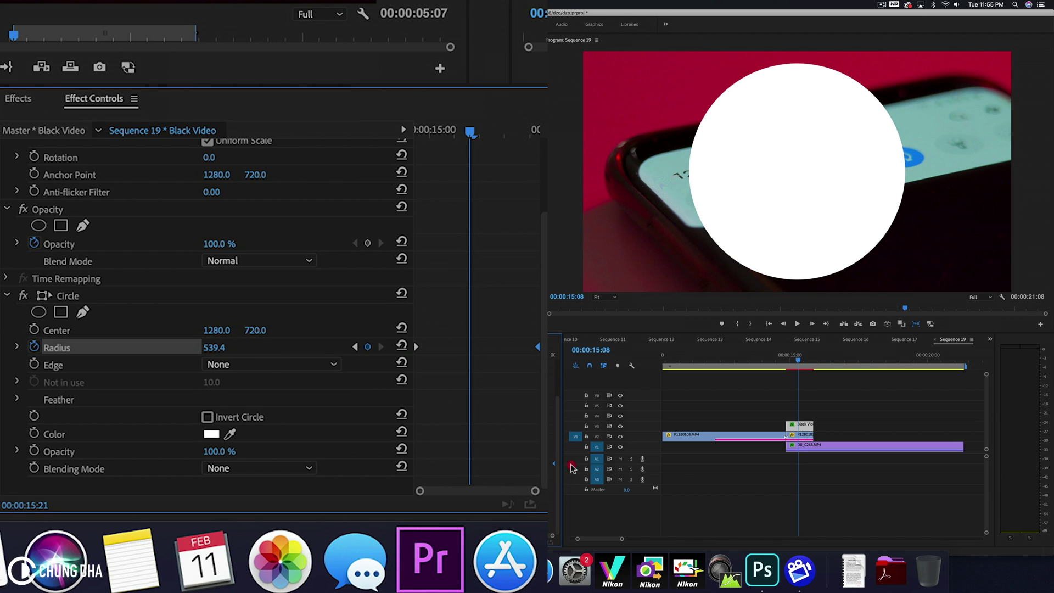
# - Give the Radius keyframes Bezier interpolation and play back the expanding circle
pyautogui.rightClick(416, 346)
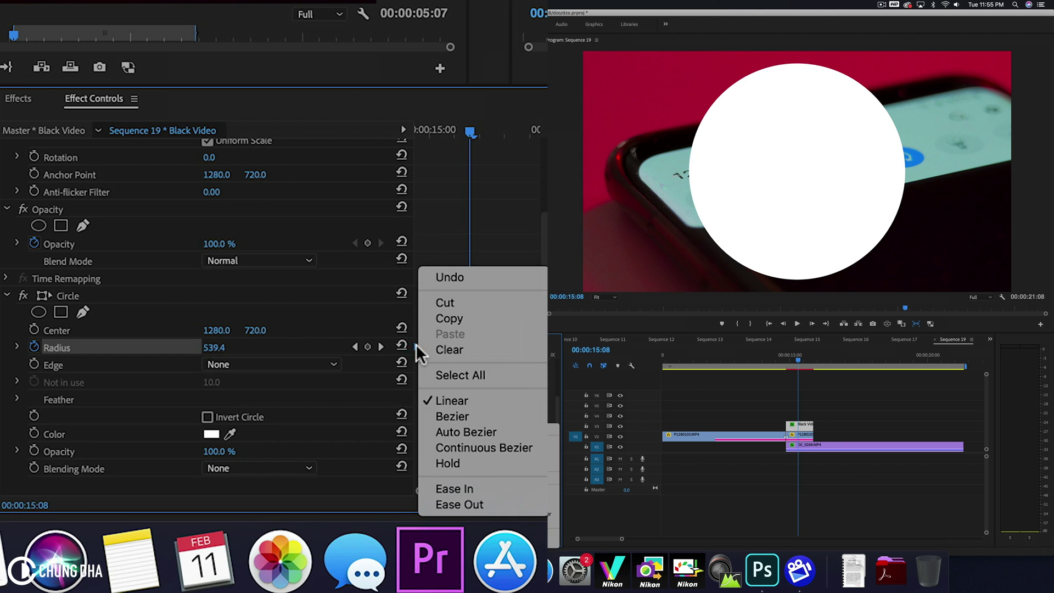
pyautogui.click(451, 418)
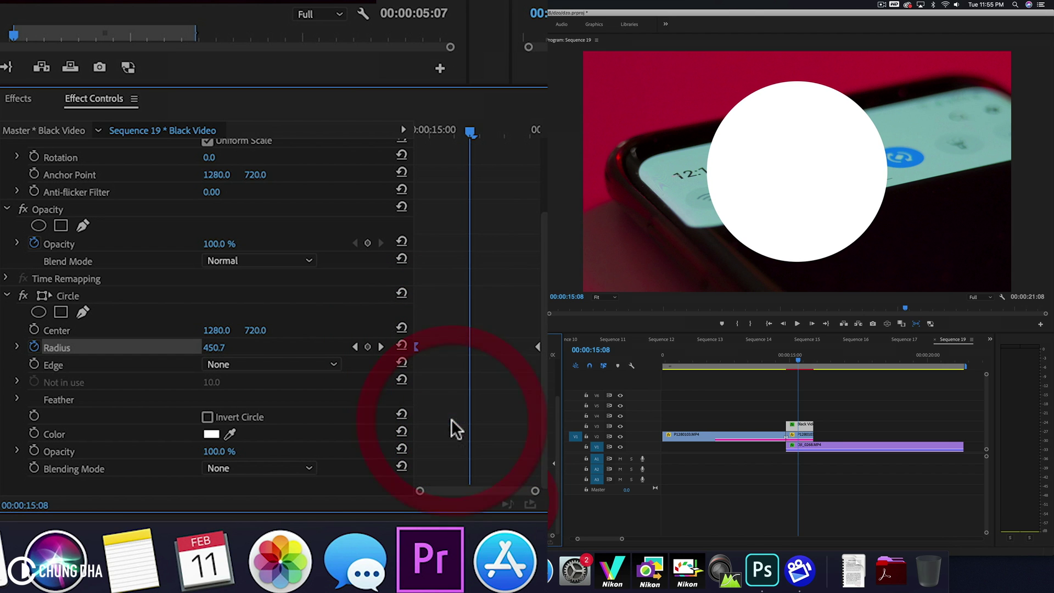
pyautogui.click(783, 360)
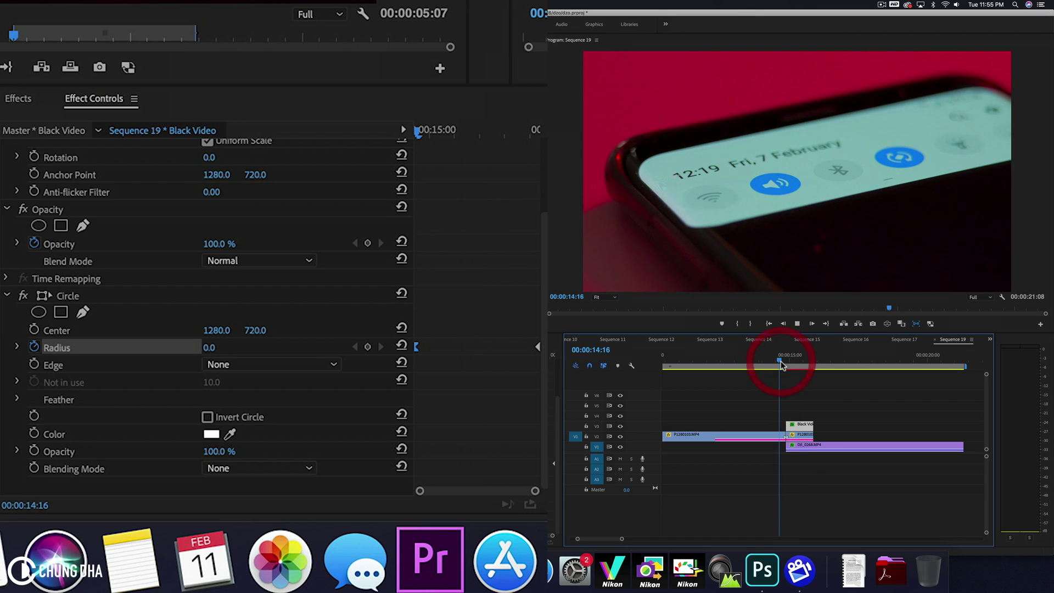
pyautogui.press('space')
pyautogui.click(782, 361)
pyautogui.moveTo(783, 364)
pyautogui.mouseDown()
pyautogui.moveTo(820, 364)
pyautogui.moveTo(768, 364)
pyautogui.moveTo(801, 363)
pyautogui.moveTo(798, 373)
pyautogui.mouseUp()
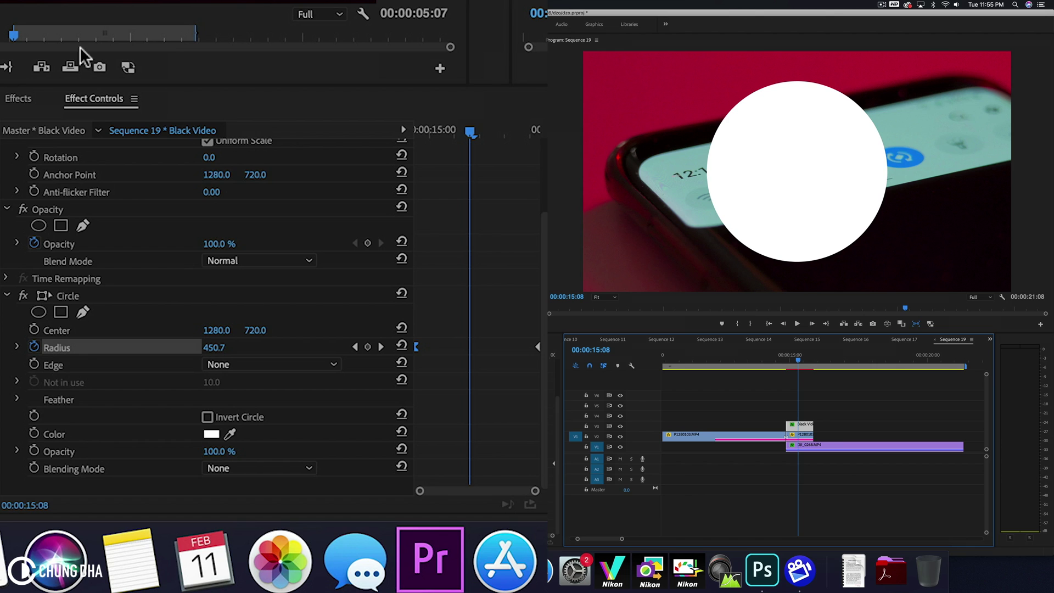
# - Apply Turbulent Displace to the V3 Black Video circle matte
pyautogui.click(19, 98)
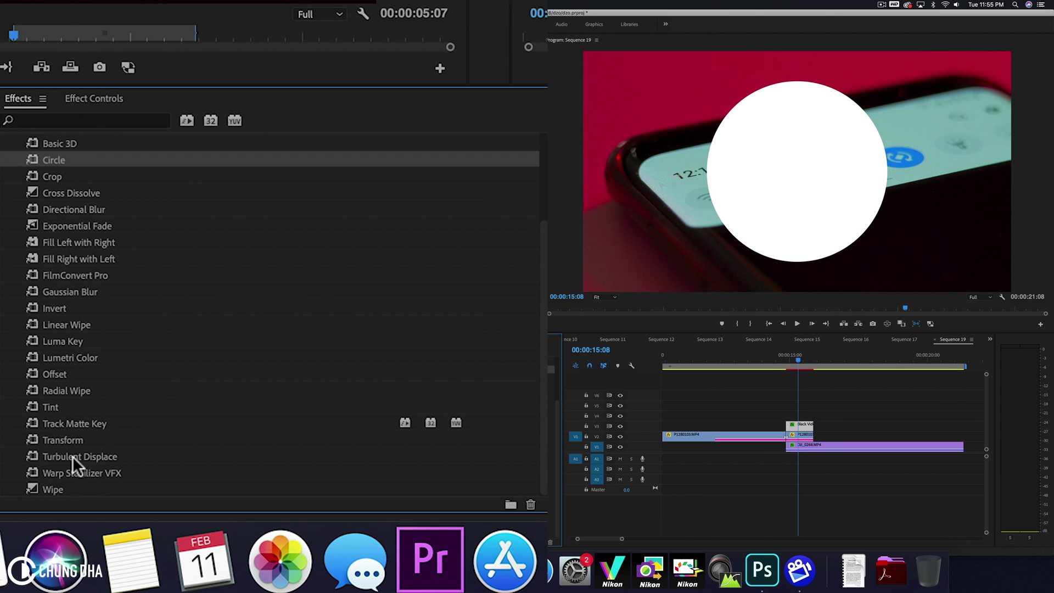
pyautogui.moveTo(72, 456)
pyautogui.mouseDown()
pyautogui.moveTo(306, 435)
pyautogui.moveTo(657, 430)
pyautogui.moveTo(774, 414)
pyautogui.moveTo(798, 426)
pyautogui.mouseUp()
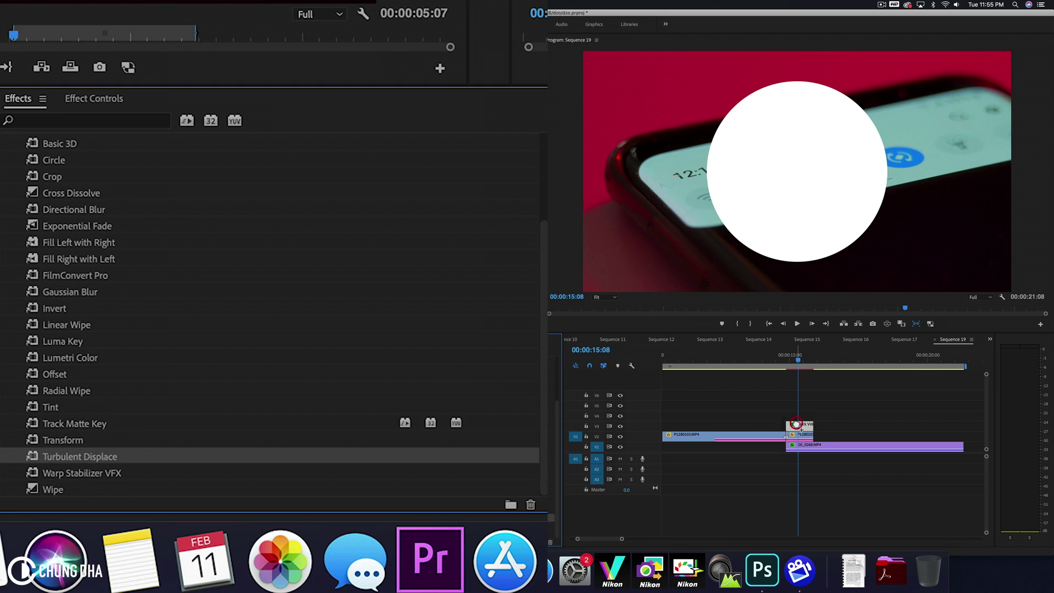
pyautogui.click(115, 98)
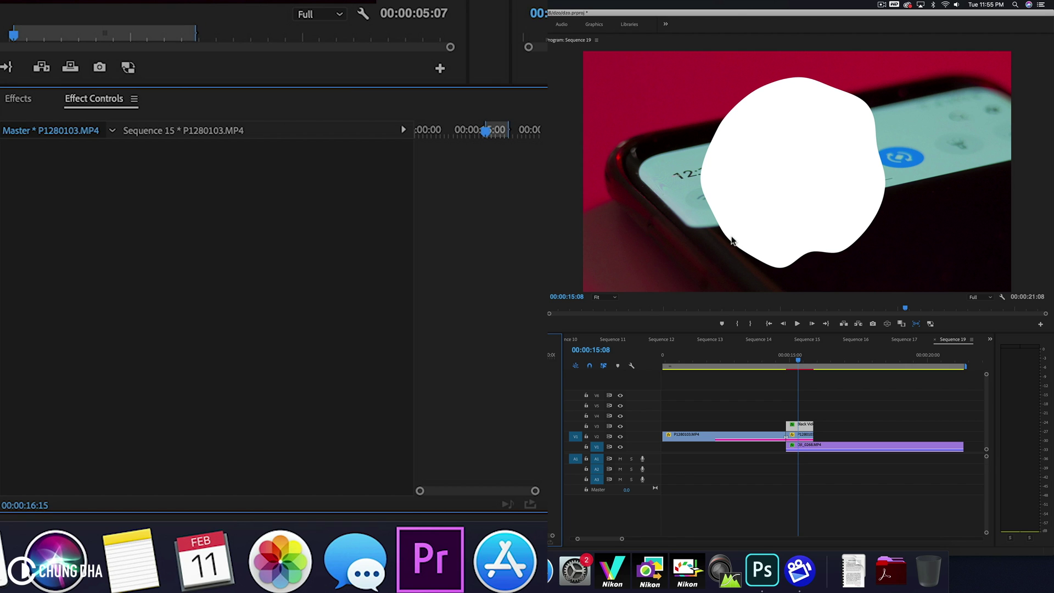
pyautogui.click(24, 100)
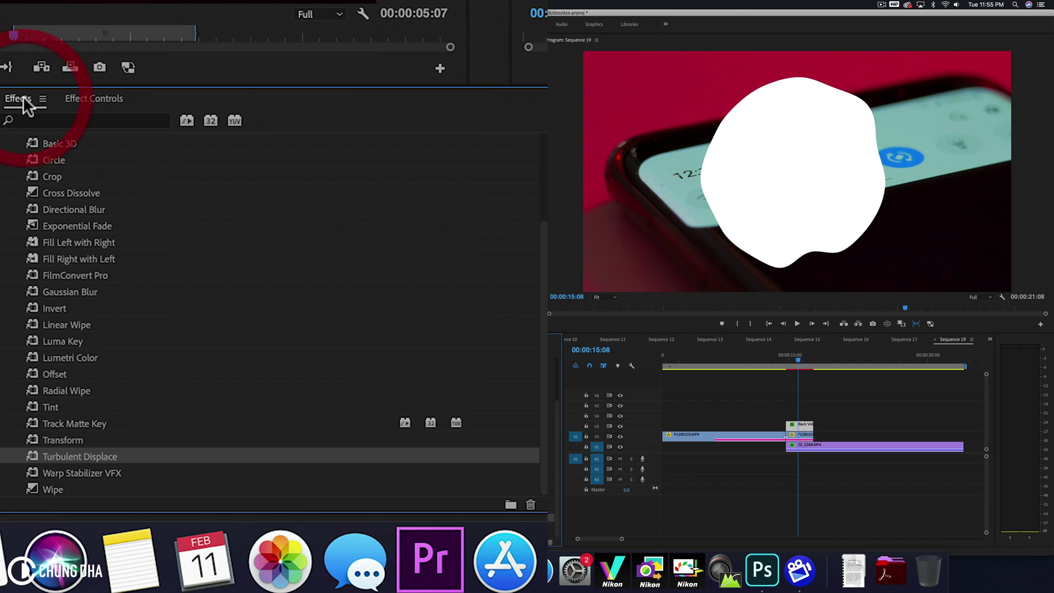
# - Select the Black Video matte and set Turbulent Displace Size to 40
pyautogui.click(82, 100)
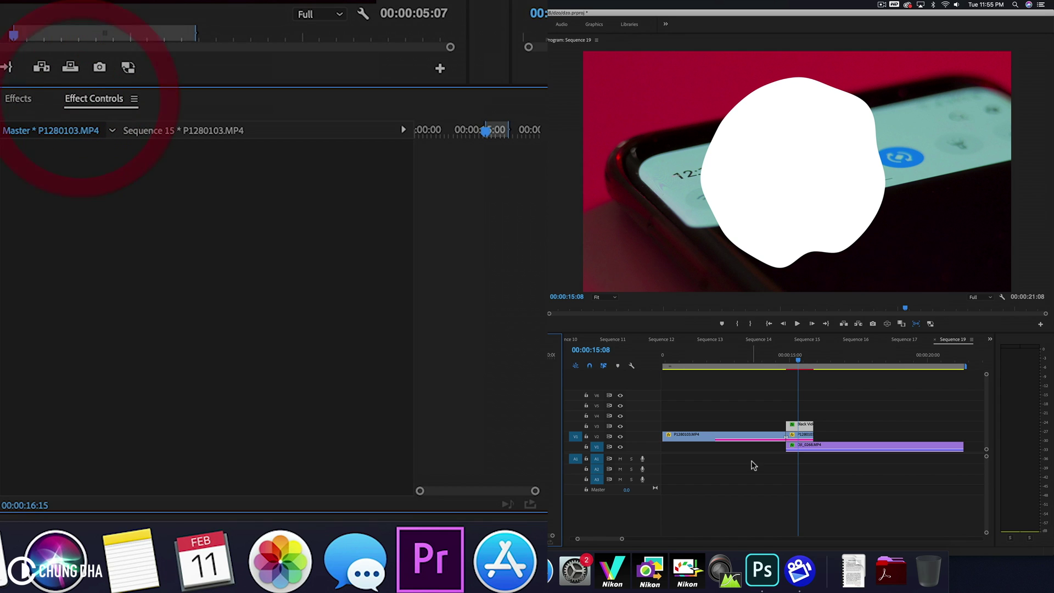
pyautogui.click(800, 426)
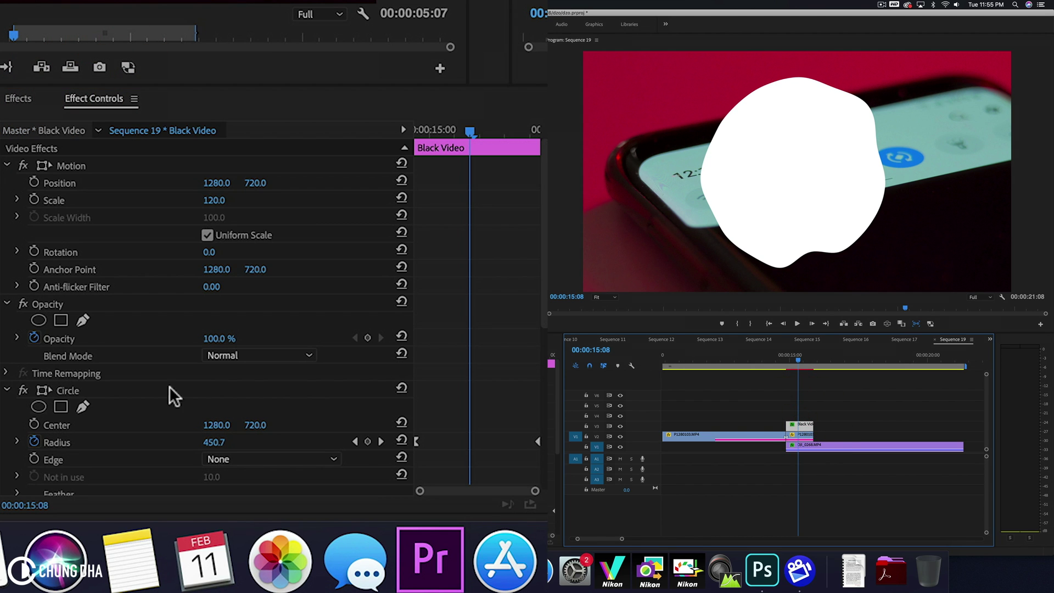
pyautogui.scroll(-5, 476, 330)
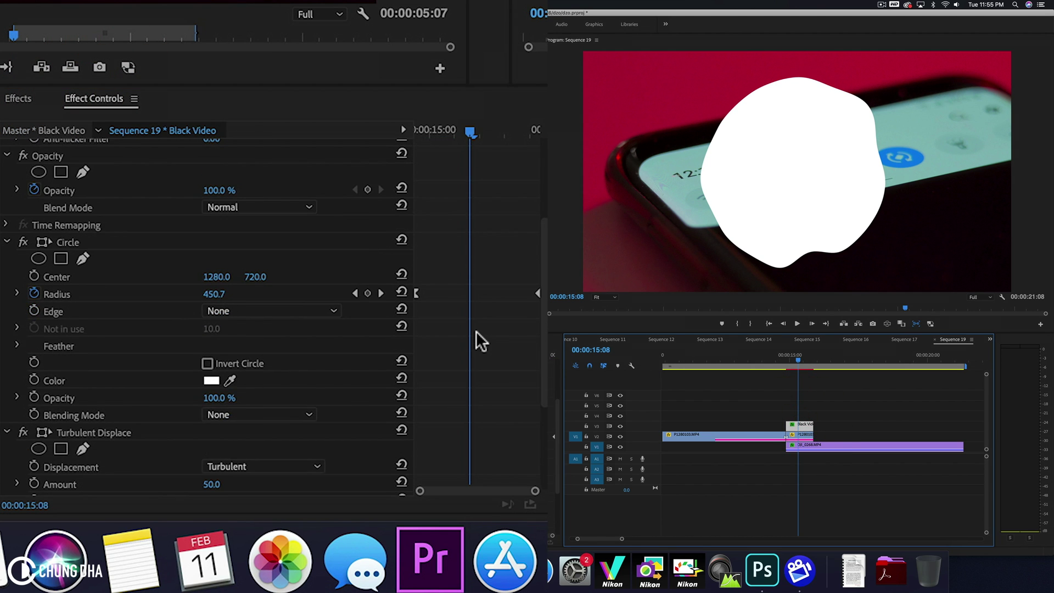
pyautogui.scroll(-5, 476, 330)
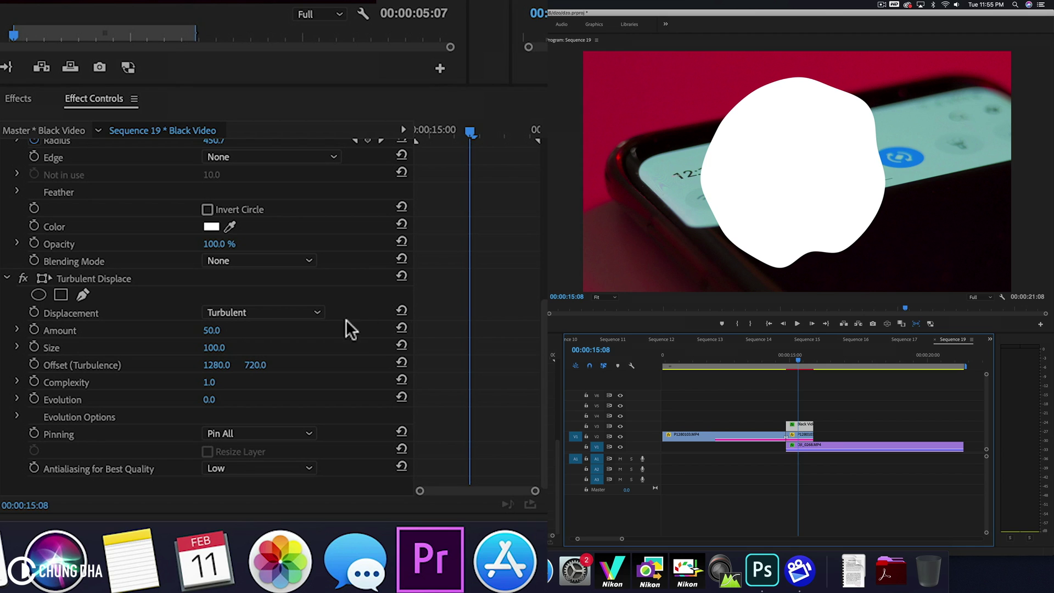
pyautogui.click(226, 347)
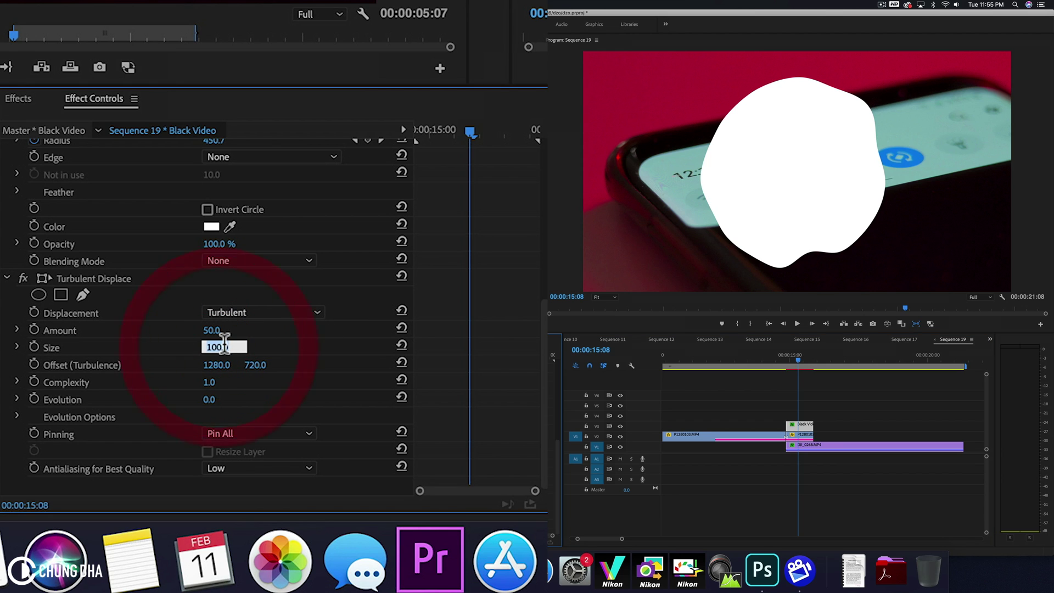
pyautogui.write('40')
pyautogui.press('Return')
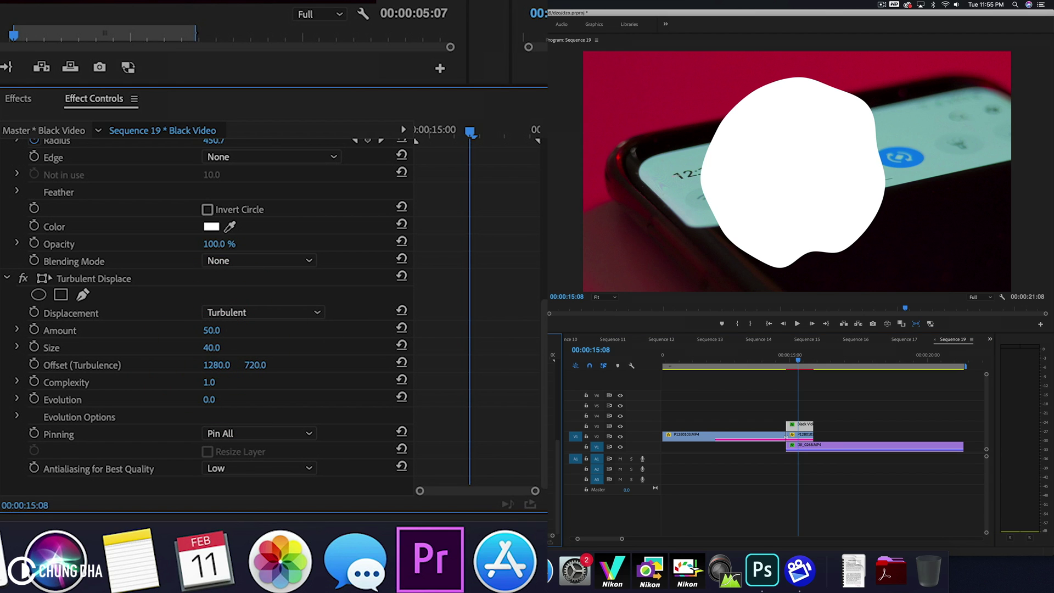
# - Set turbulence Amount to 300 and Complexity to 10, then preview the splatter
pyautogui.click(224, 329)
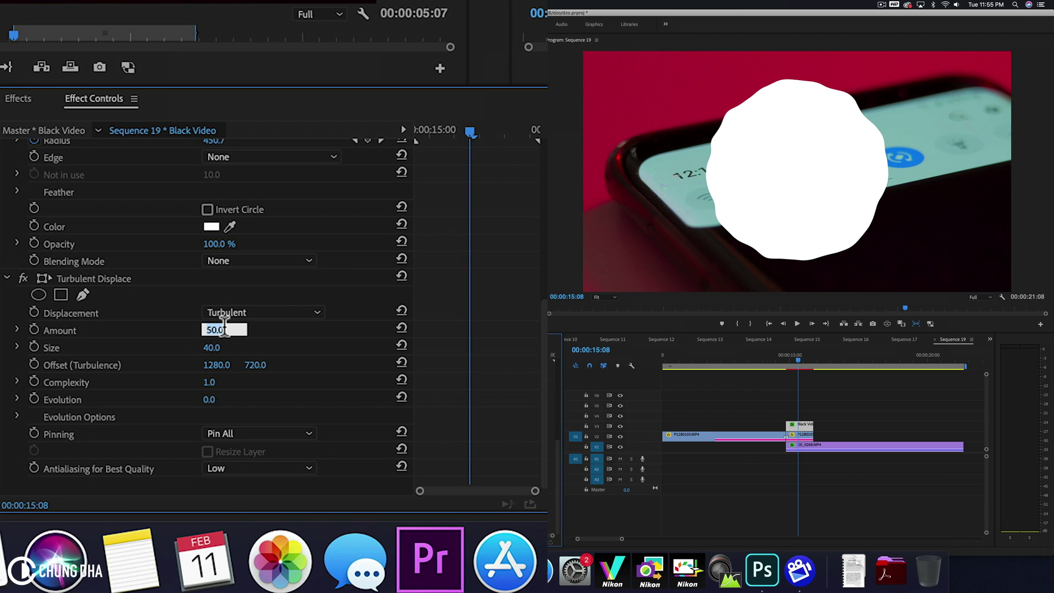
pyautogui.write('30')
pyautogui.press('Return')
pyautogui.moveTo(203, 383); pyautogui.dragTo(216, 383)
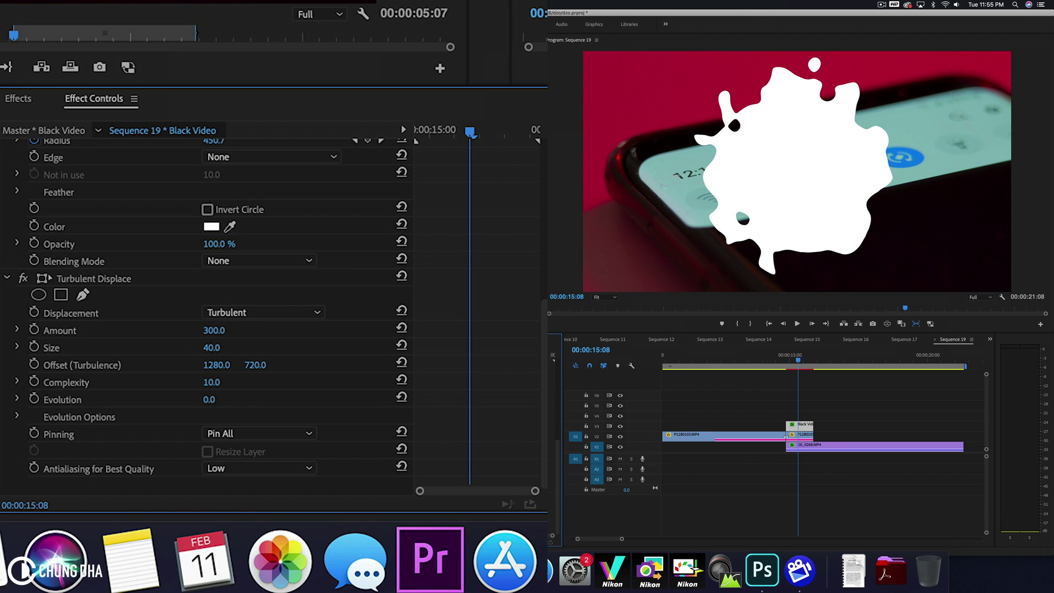
pyautogui.moveTo(771, 356); pyautogui.dragTo(815, 357)
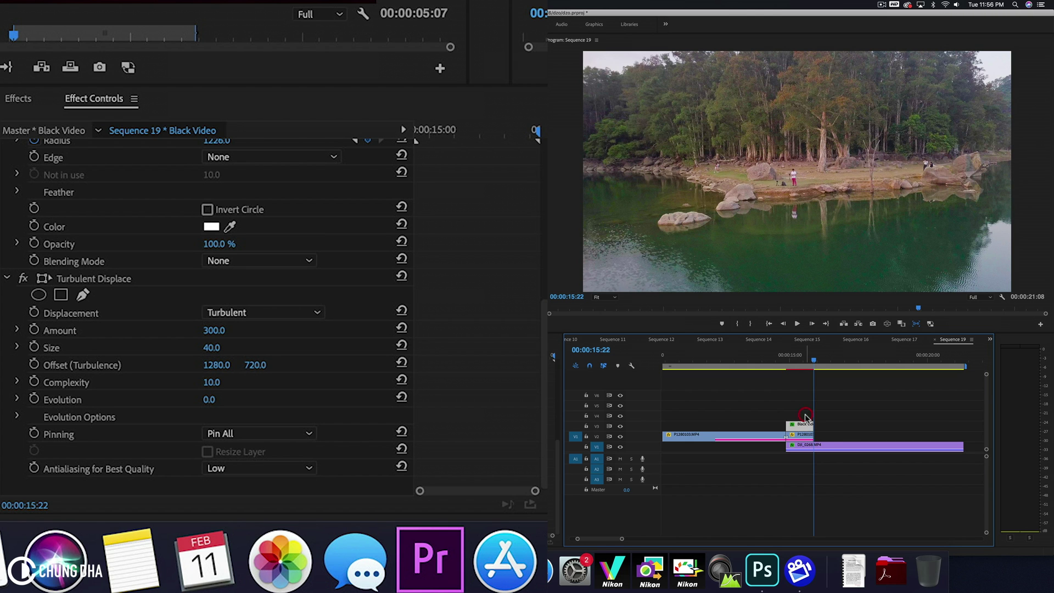
# - Alt-duplicate the Black Video matte onto V4 and turn off V3's track output at 15:04
pyautogui.moveTo(804, 417); pyautogui.dragTo(799, 419)
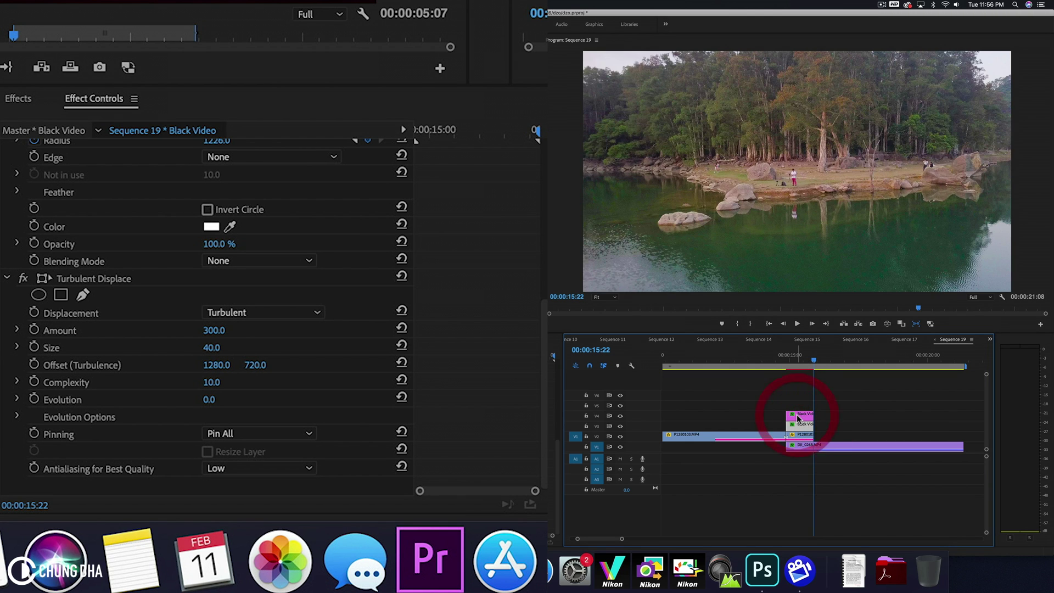
pyautogui.click(793, 360)
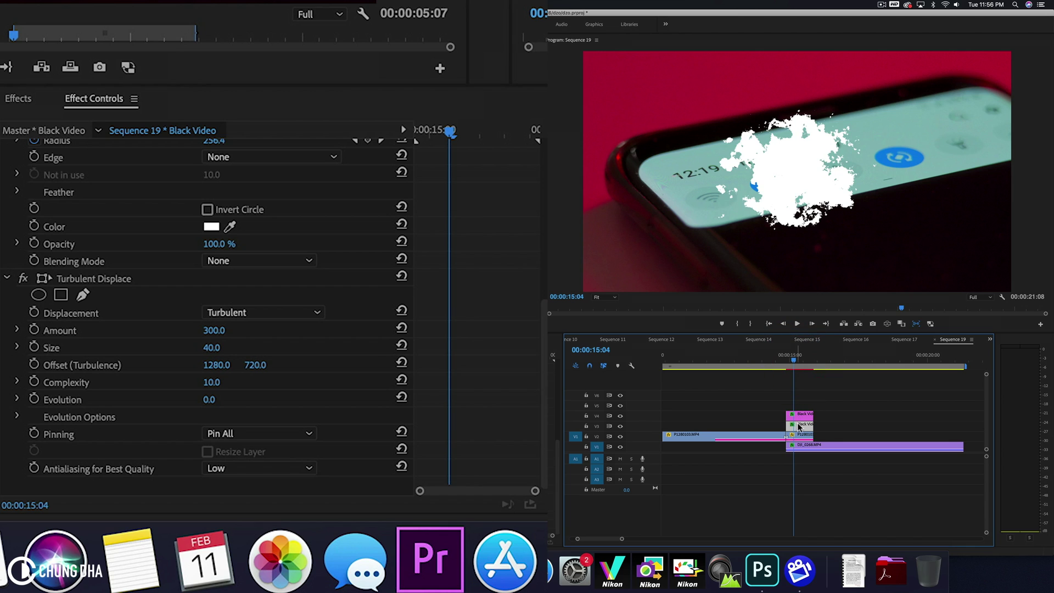
pyautogui.click(621, 426)
# - Set the V4 matte's Circle colour to yellow (FAFF65)
pyautogui.click(807, 417)
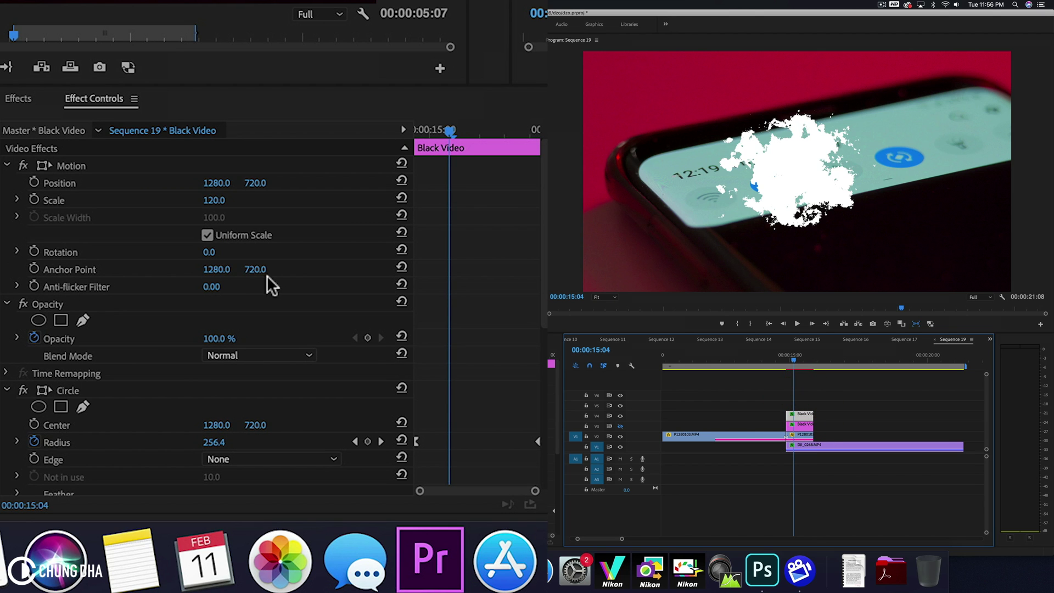
pyautogui.scroll(-10, 470, 330)
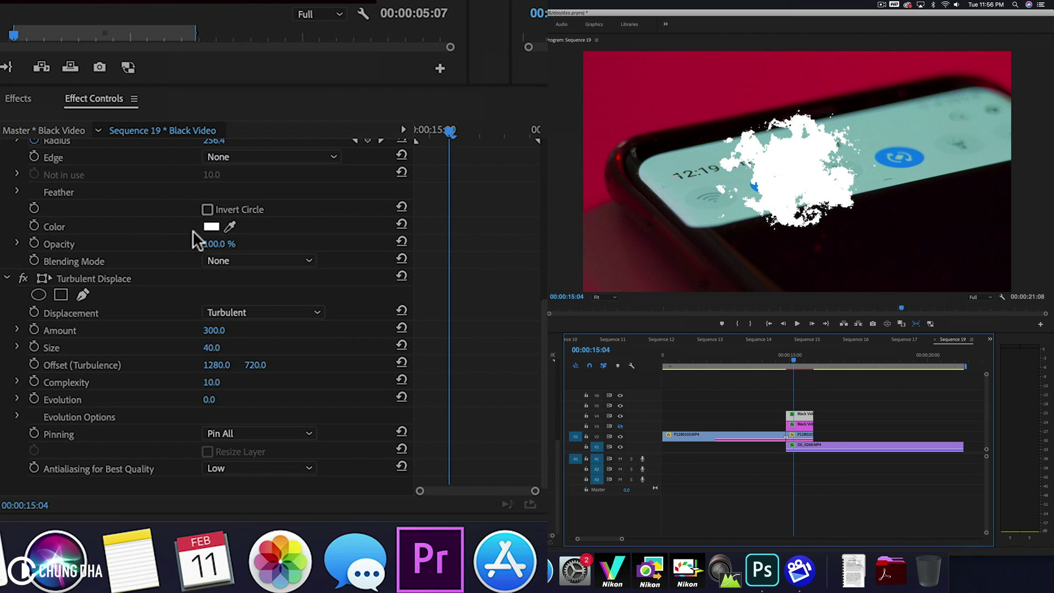
pyautogui.click(212, 226)
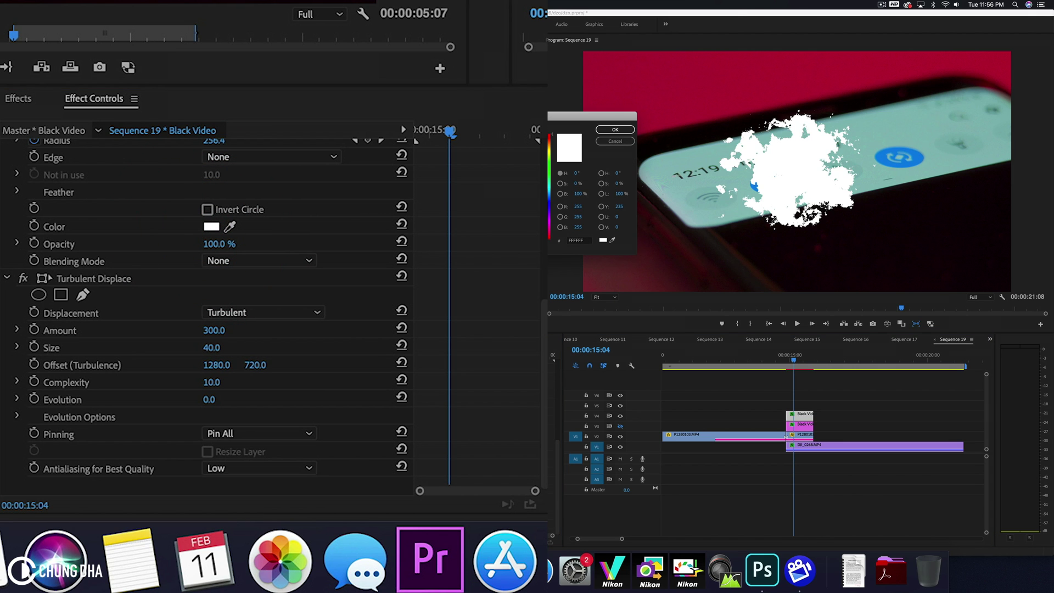
pyautogui.moveTo(527, 167)
pyautogui.mouseDown()
pyautogui.moveTo(471, 261)
pyautogui.moveTo(516, 237)
pyautogui.mouseUp()
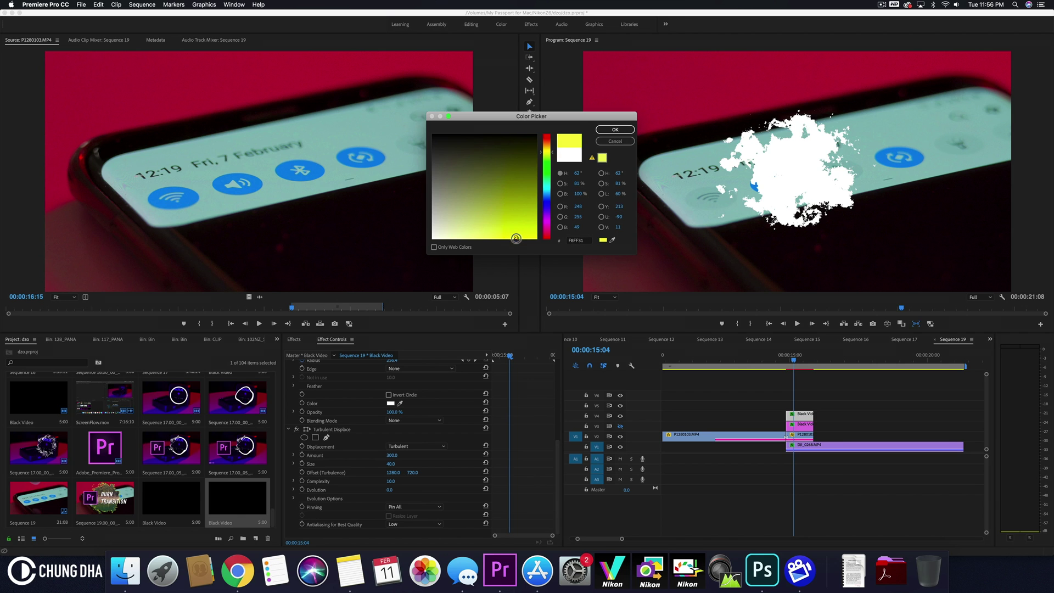
pyautogui.click(615, 130)
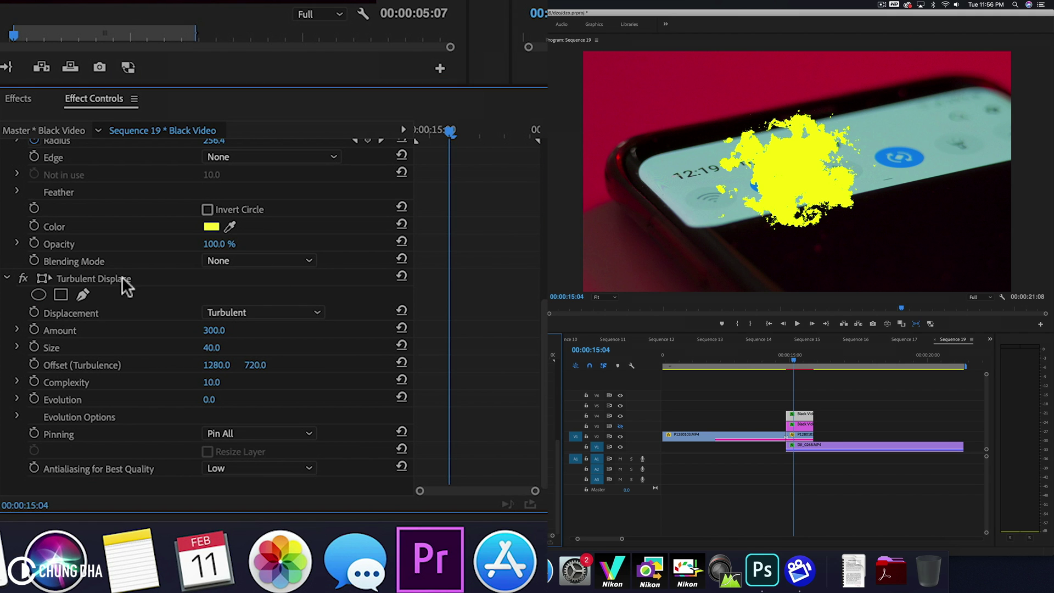
# - Switch the yellow circle's edge to Thickness * Radius with Thickness 3, making a thin ring
pyautogui.scroll(3, 500, 233)
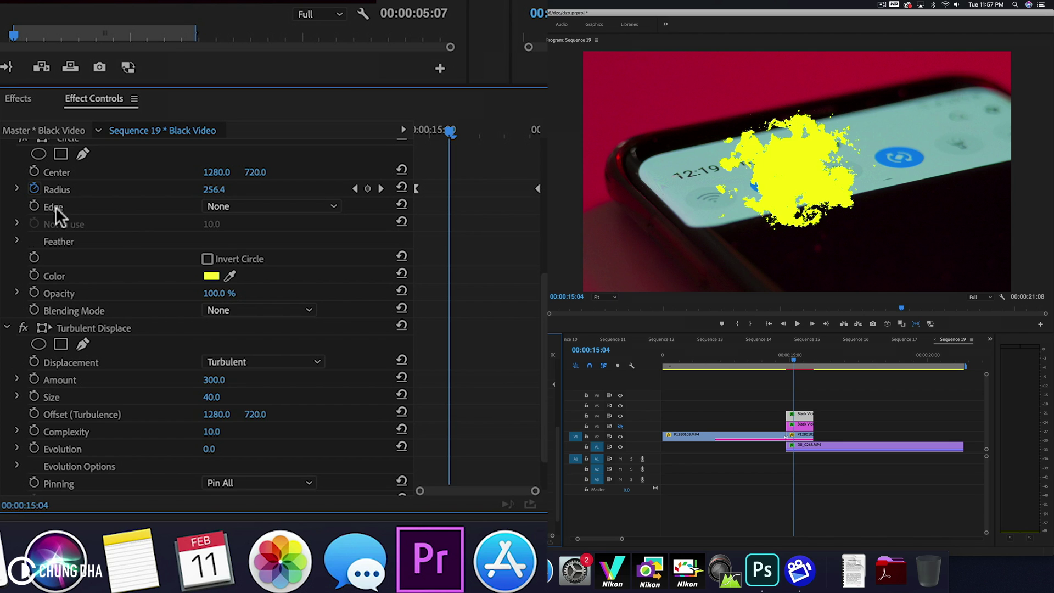
pyautogui.click(208, 206)
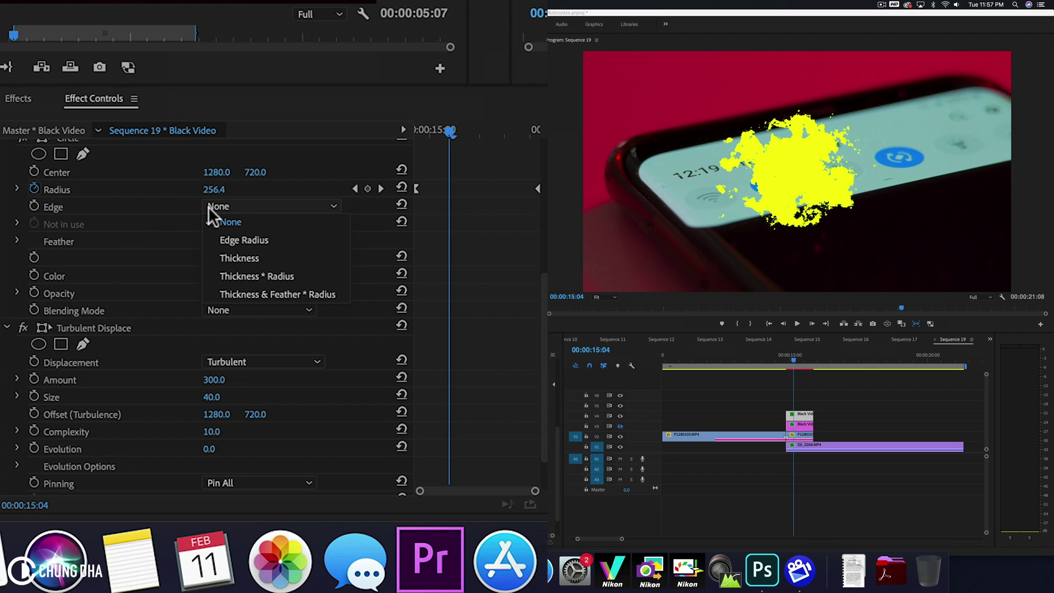
pyautogui.click(288, 276)
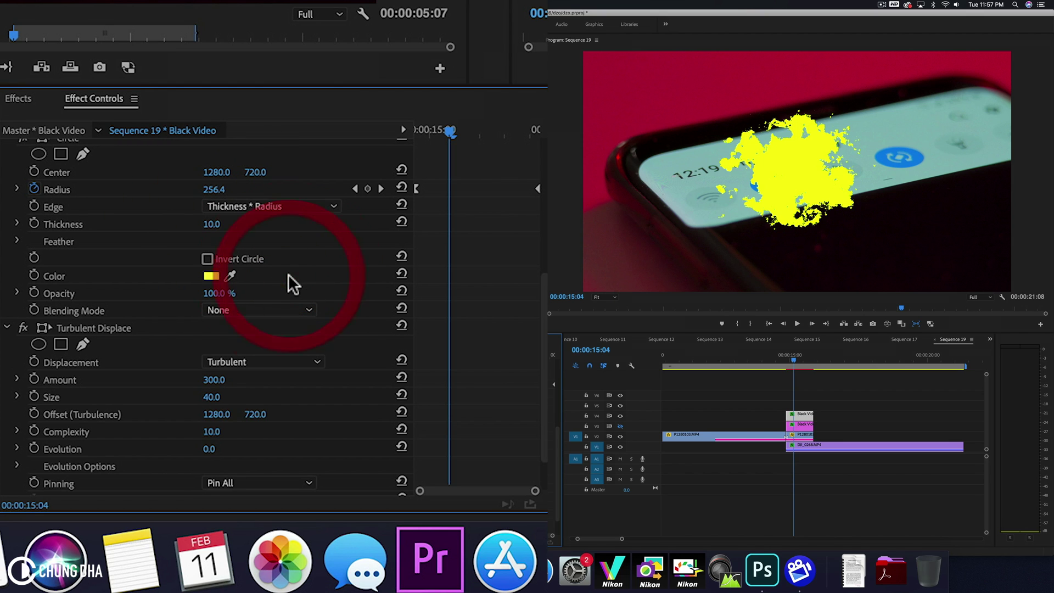
pyautogui.click(210, 223)
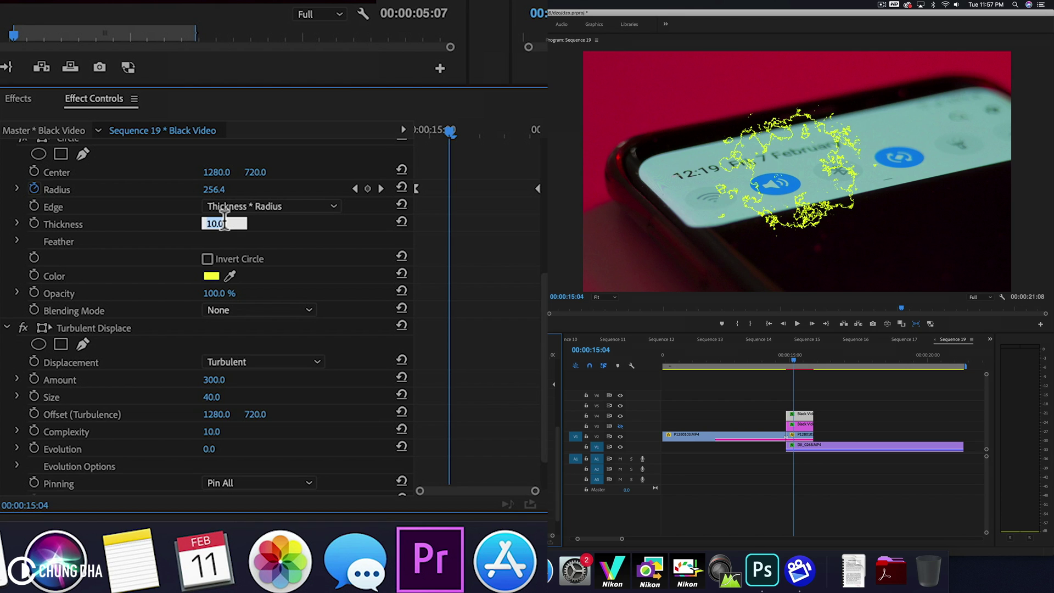
pyautogui.write('3')
pyautogui.press('Return')
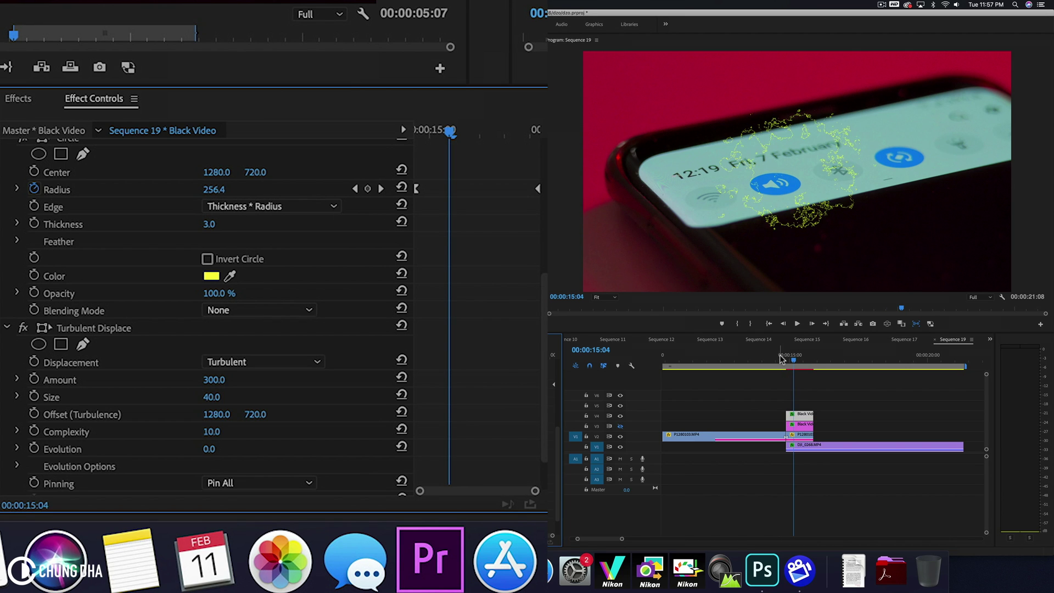
pyautogui.moveTo(782, 359); pyautogui.dragTo(808, 357)
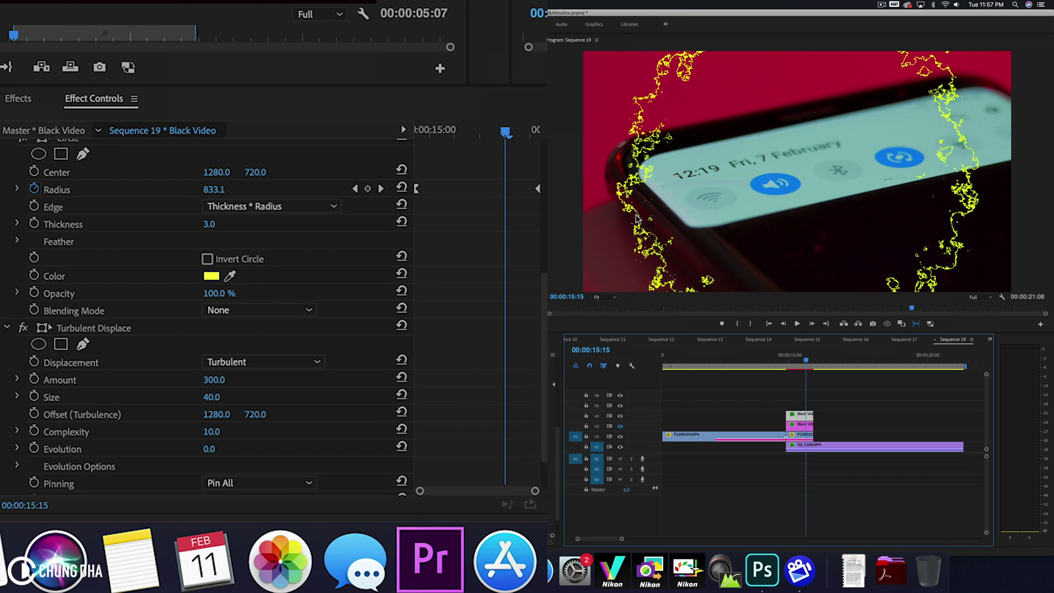
# - Apply Gaussian Blur to the Black Video circle clip and show its effect settings
pyautogui.click(19, 98)
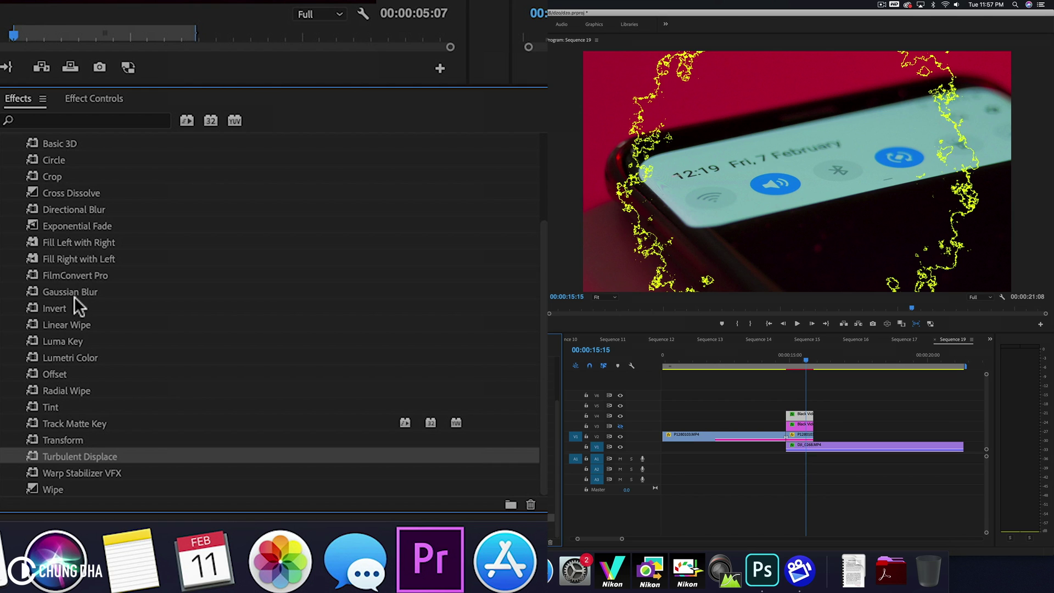
pyautogui.moveTo(74, 295); pyautogui.dragTo(803, 414)
pyautogui.click(102, 95)
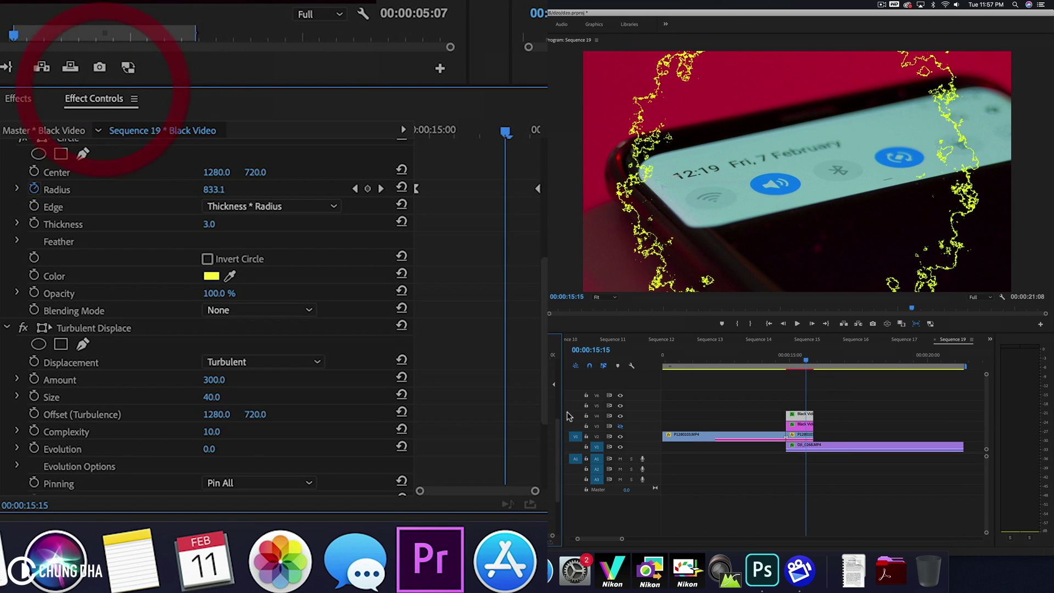
# - Set the Gaussian Blur blurriness to 5, then raise it to 10
pyautogui.scroll(-5, 485, 292)
pyautogui.click(211, 434)
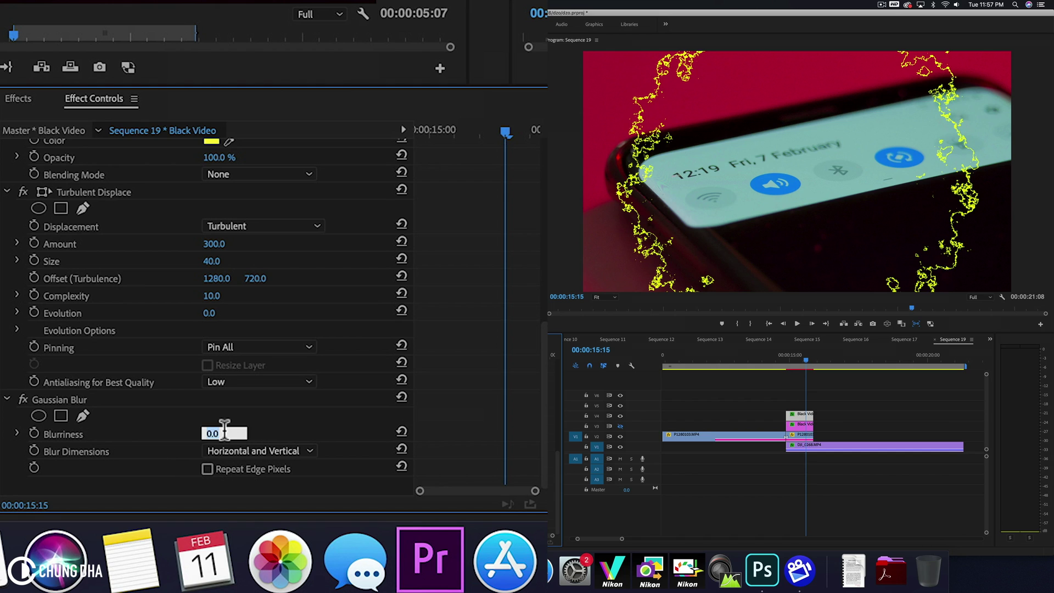
pyautogui.write('5')
pyautogui.press('Return')
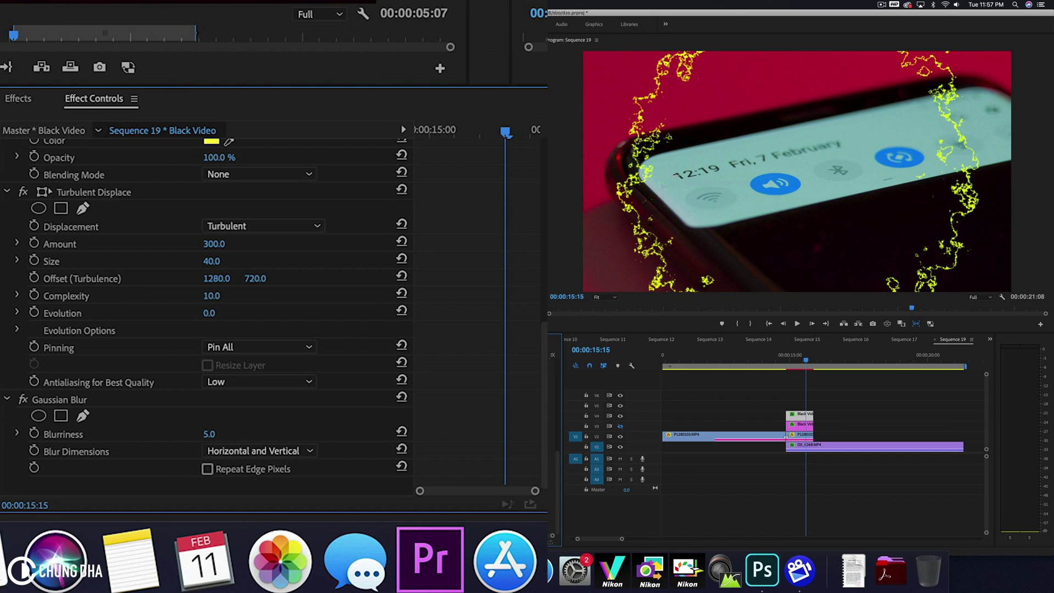
pyautogui.click(211, 434)
pyautogui.write('10')
pyautogui.press('Return')
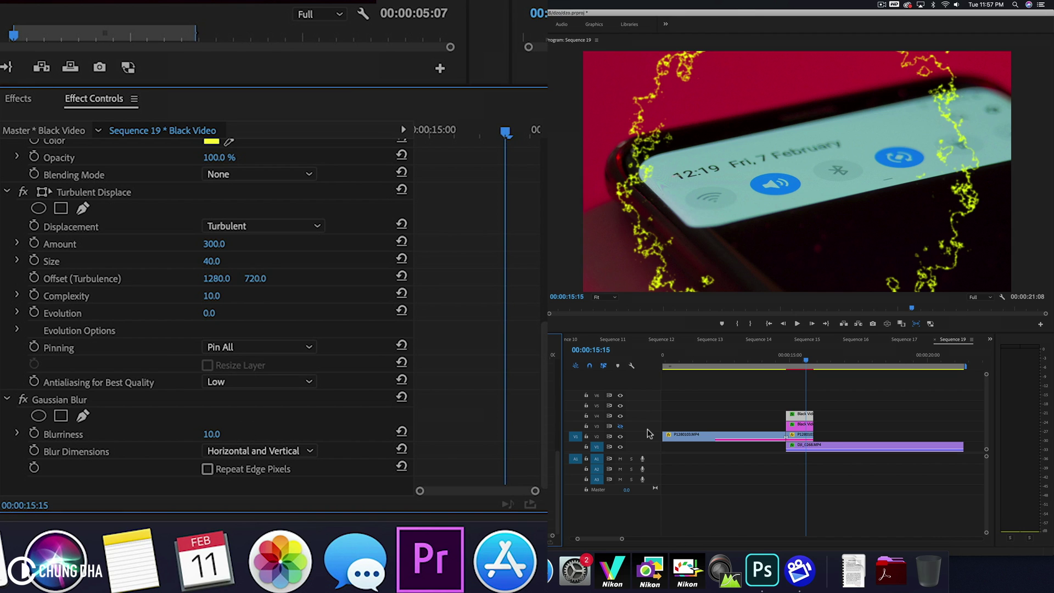
# - Turn track V3's output back on and scrub back to check the white circle over the phone footage
pyautogui.click(618, 431)
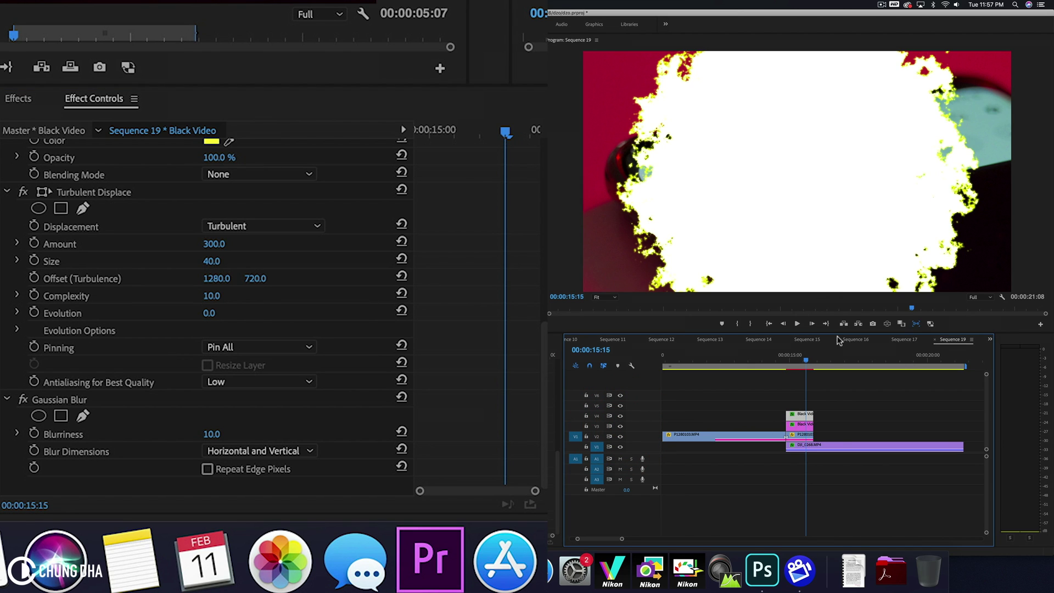
pyautogui.moveTo(783, 355); pyautogui.dragTo(804, 359)
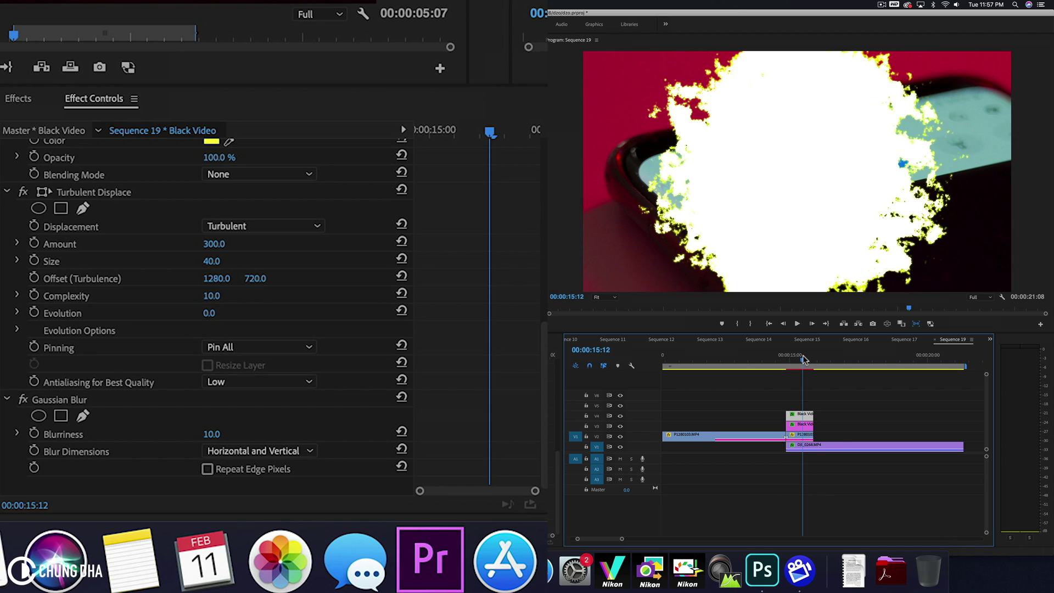
# - Apply Track Matte Key to clip P1280103 with Reverse checked and Matte set to Video 3
pyautogui.click(12, 100)
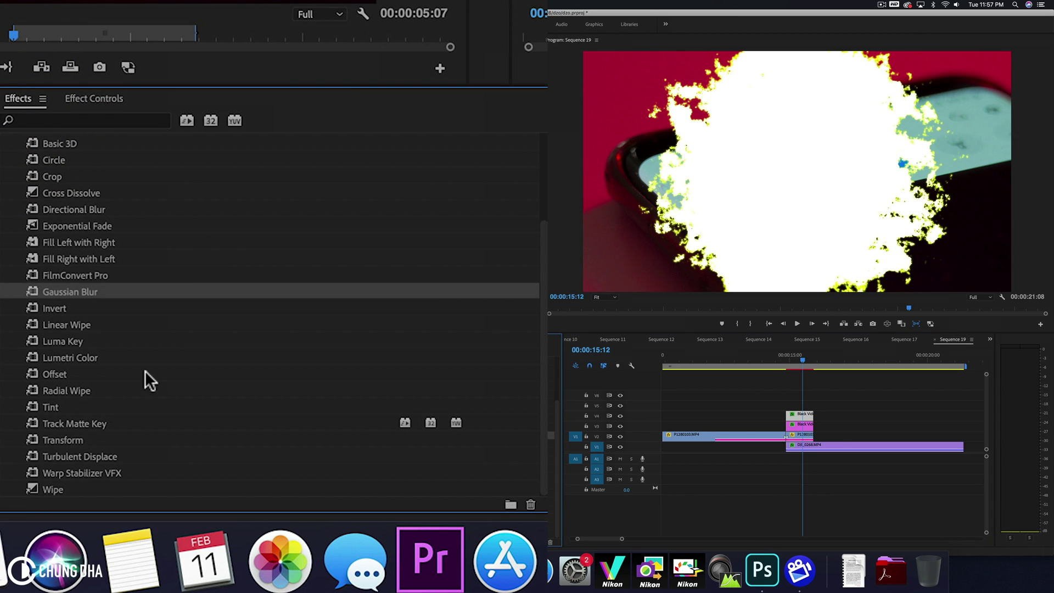
pyautogui.moveTo(71, 419); pyautogui.dragTo(799, 437)
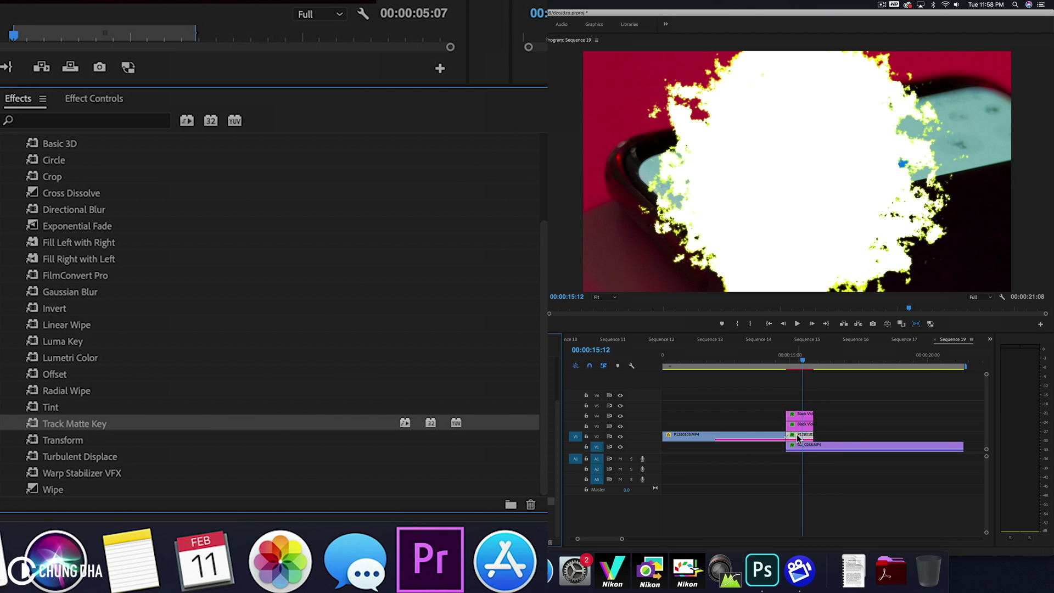
pyautogui.click(76, 96)
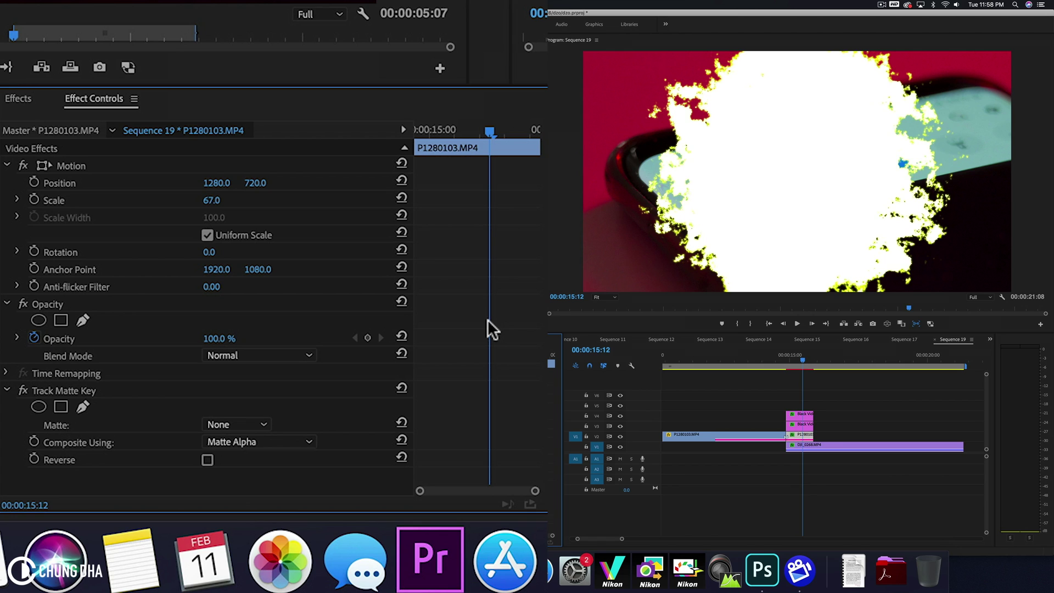
pyautogui.click(208, 460)
pyautogui.click(230, 423)
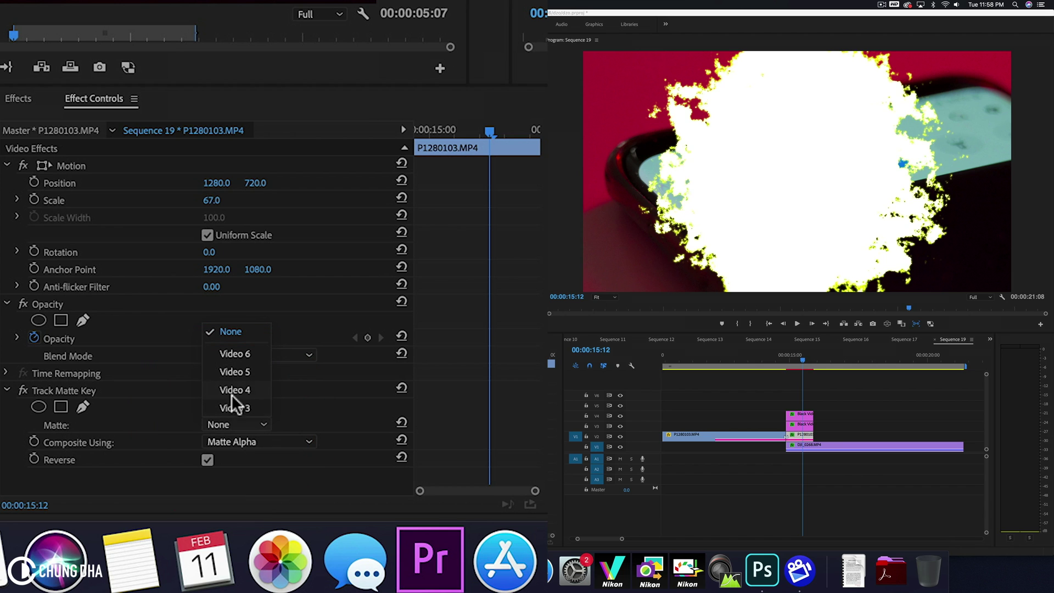
pyautogui.click(236, 408)
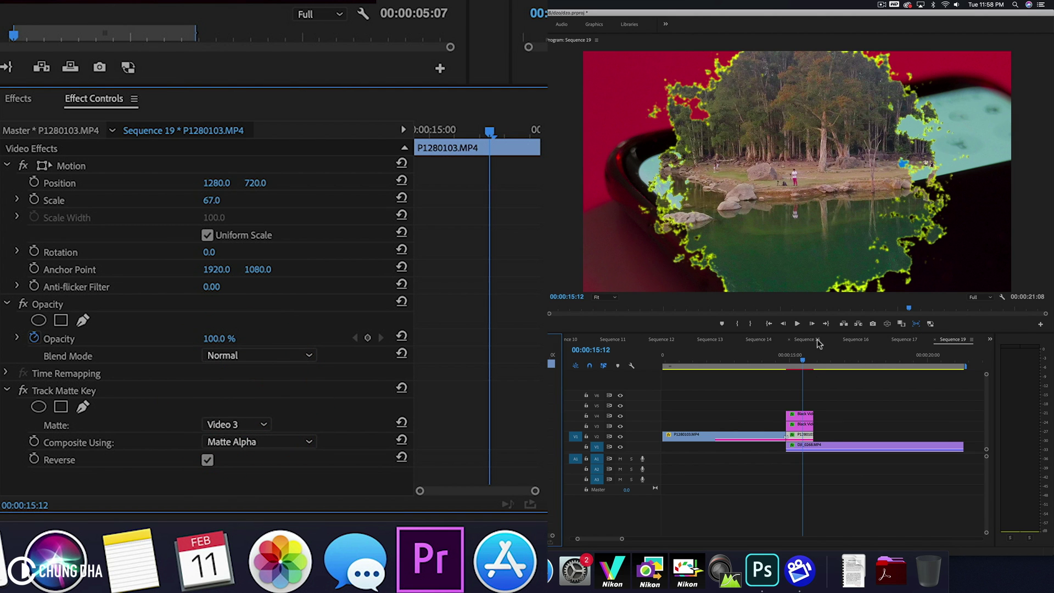
# - Render previews, play and scrub the burn transition, then select the Black Video clip on V3
pyautogui.click(785, 356)
pyautogui.press('Return')
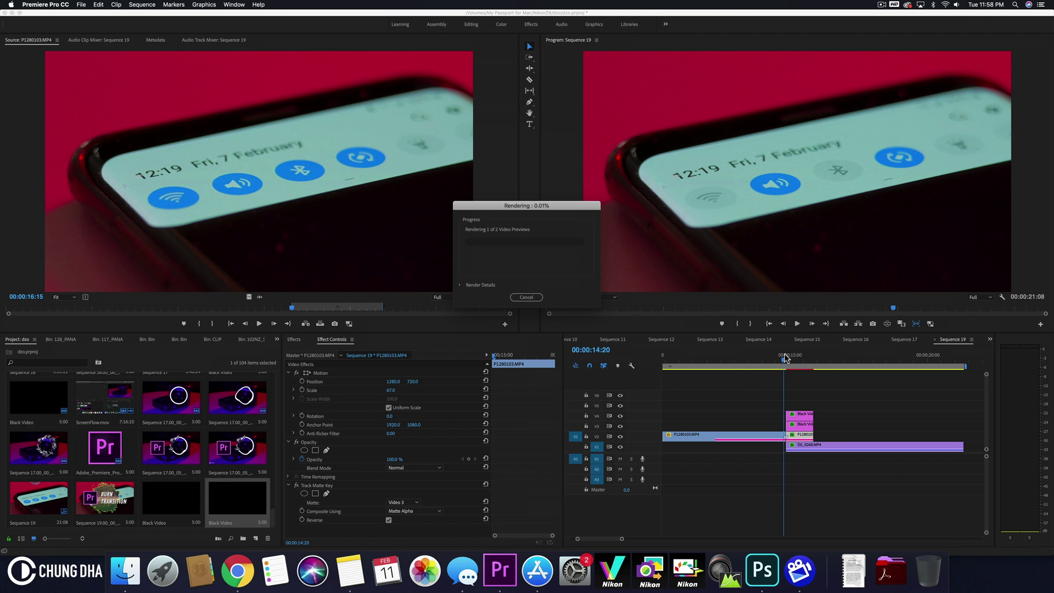
pyautogui.click(752, 354)
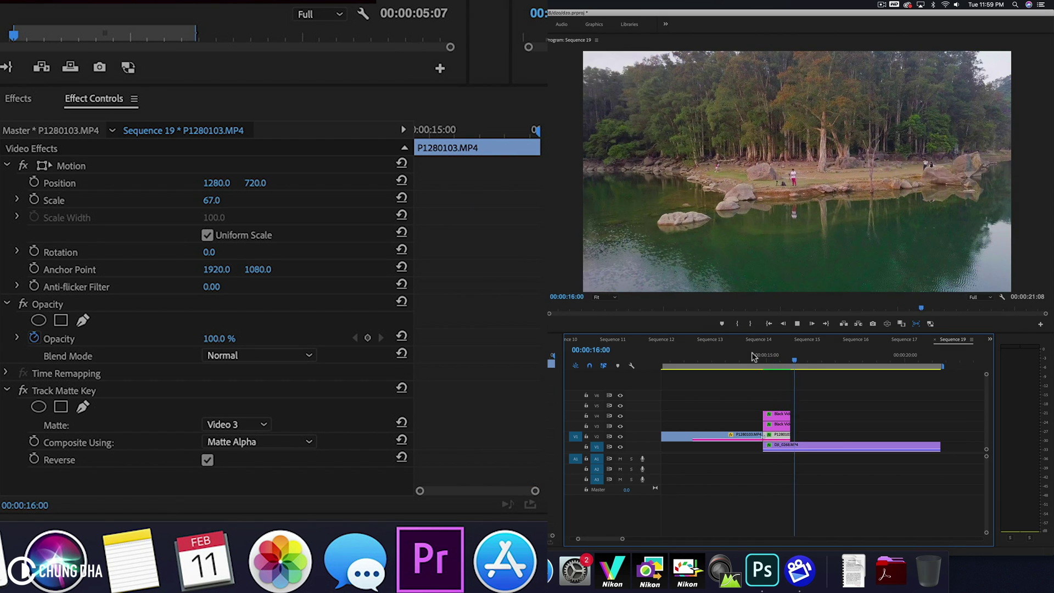
pyautogui.moveTo(752, 356)
pyautogui.mouseDown()
pyautogui.moveTo(795, 354)
pyautogui.moveTo(757, 347)
pyautogui.mouseUp()
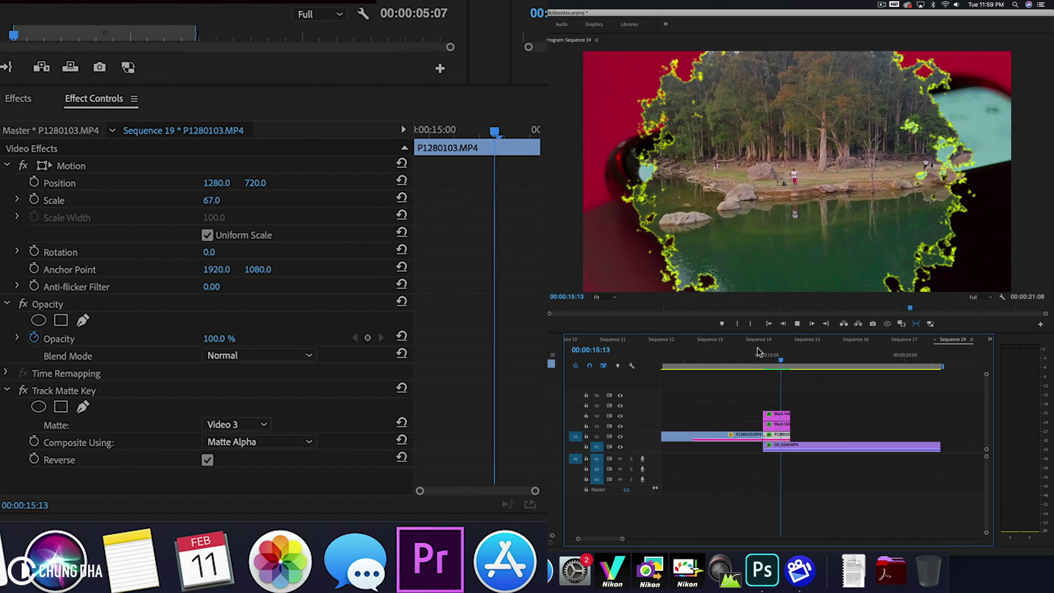
pyautogui.press('space')
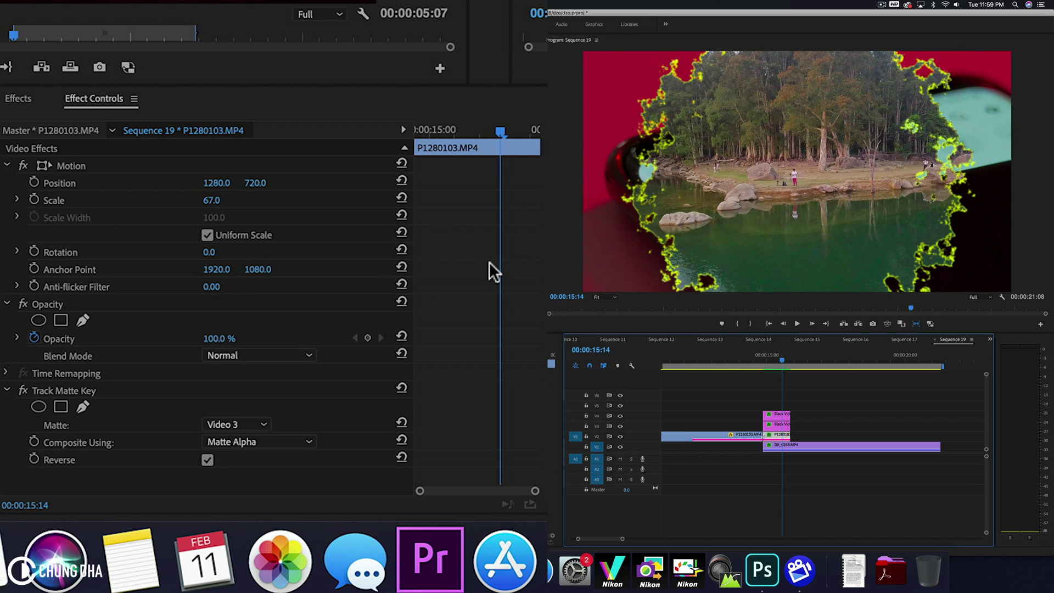
pyautogui.click(777, 423)
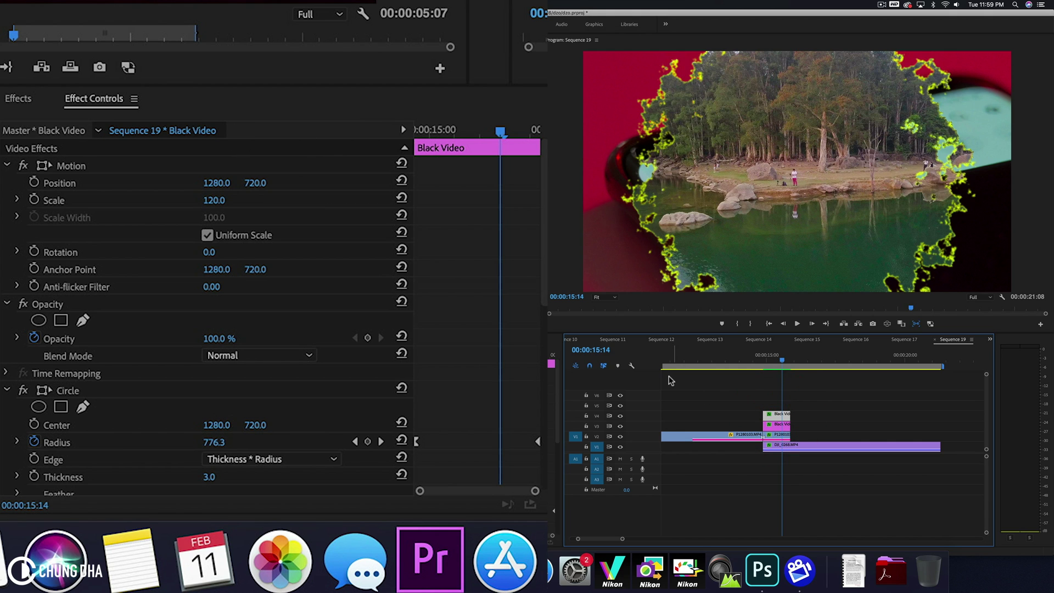
# - Try cyan as the Circle colour, then switch it to black for a charred fringe
pyautogui.scroll(-5, 519, 294)
pyautogui.scroll(-5, 519, 294)
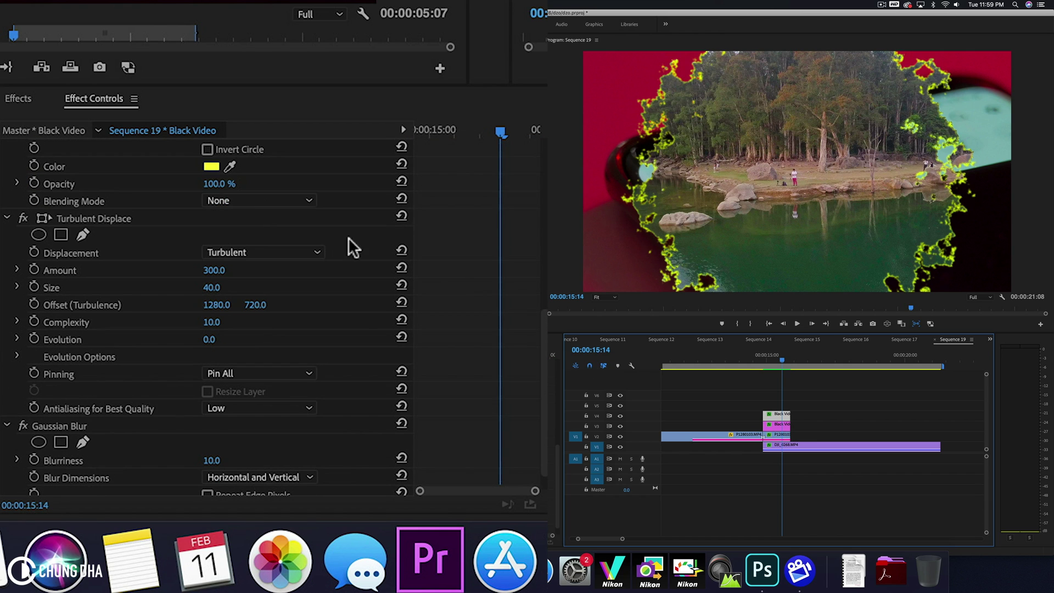
pyautogui.click(212, 167)
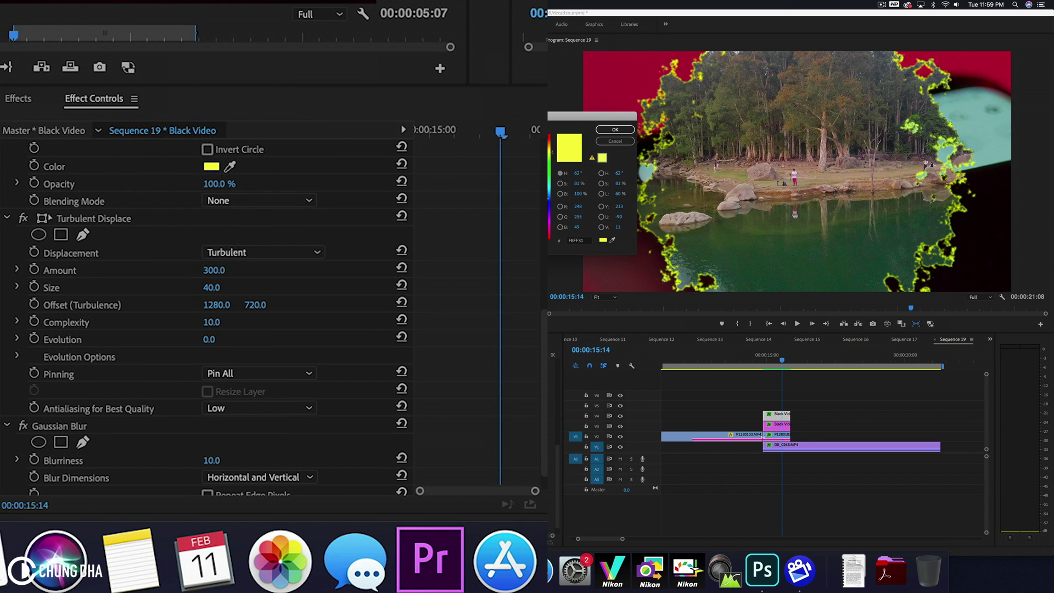
pyautogui.moveTo(550, 193); pyautogui.dragTo(550, 188)
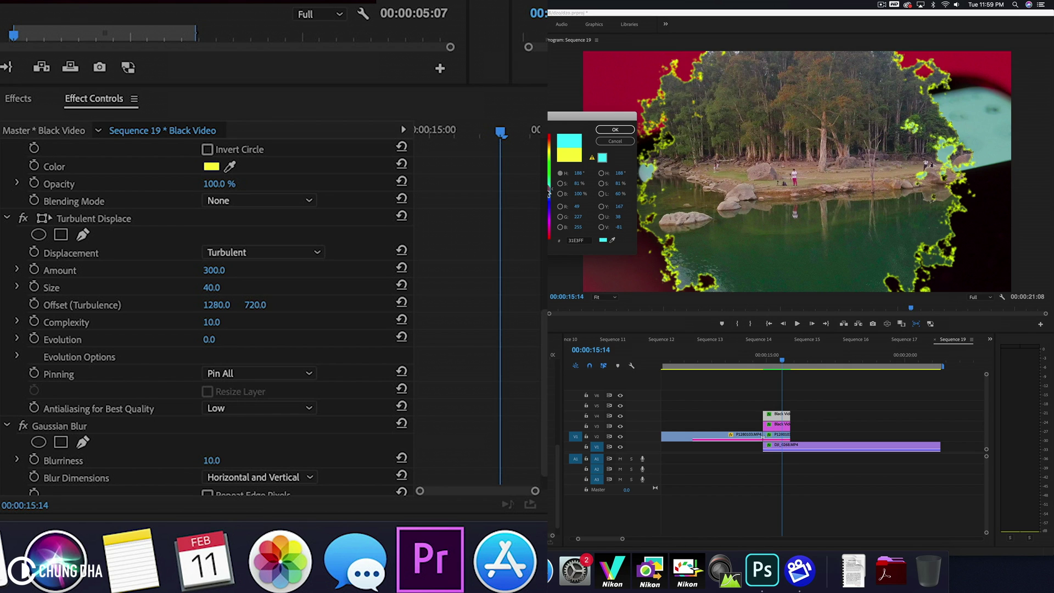
pyautogui.click(608, 132)
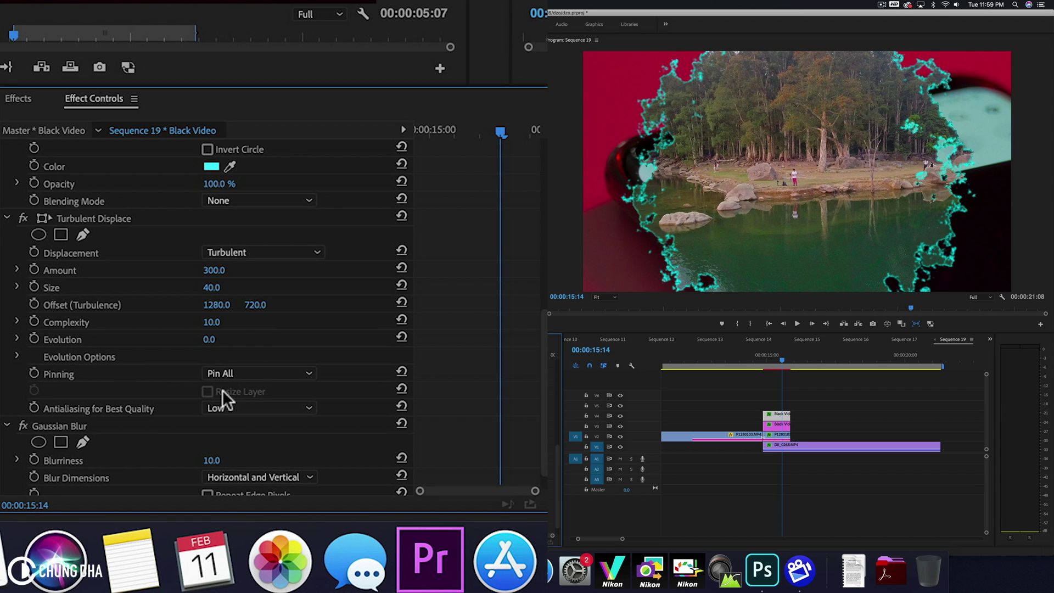
pyautogui.click(212, 167)
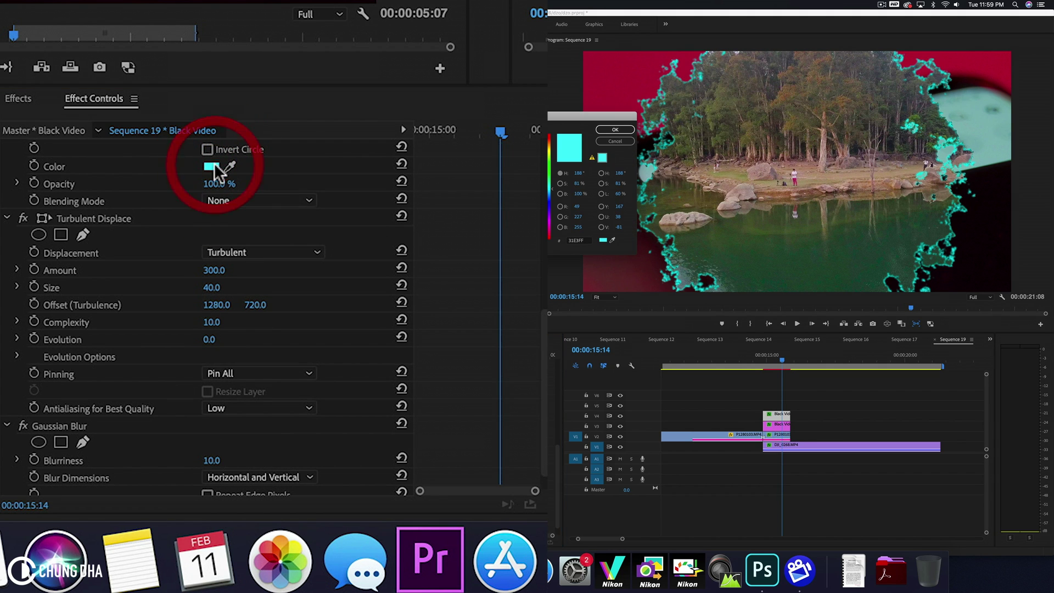
pyautogui.click(614, 129)
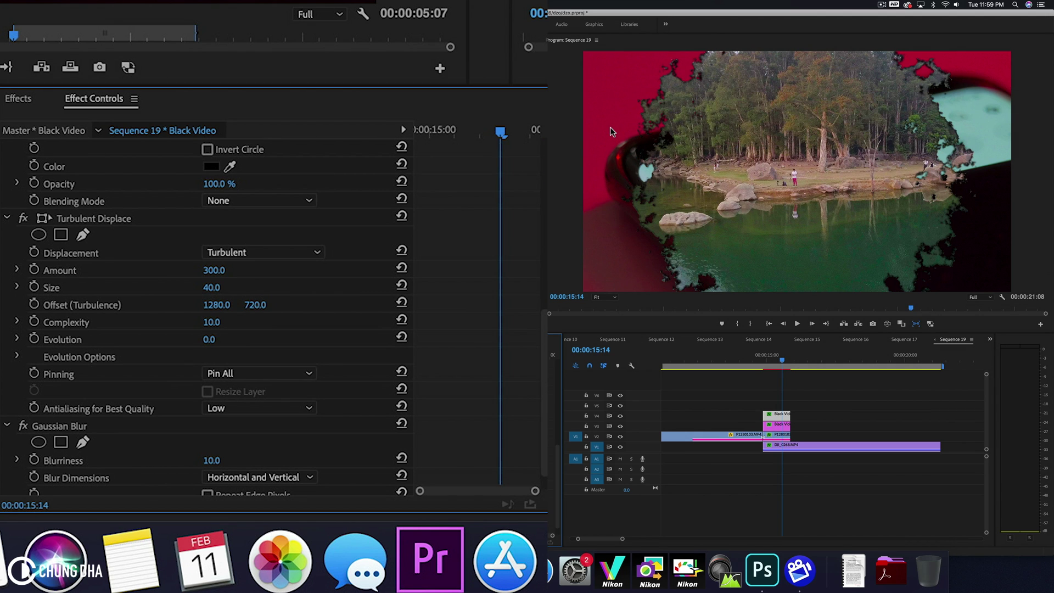